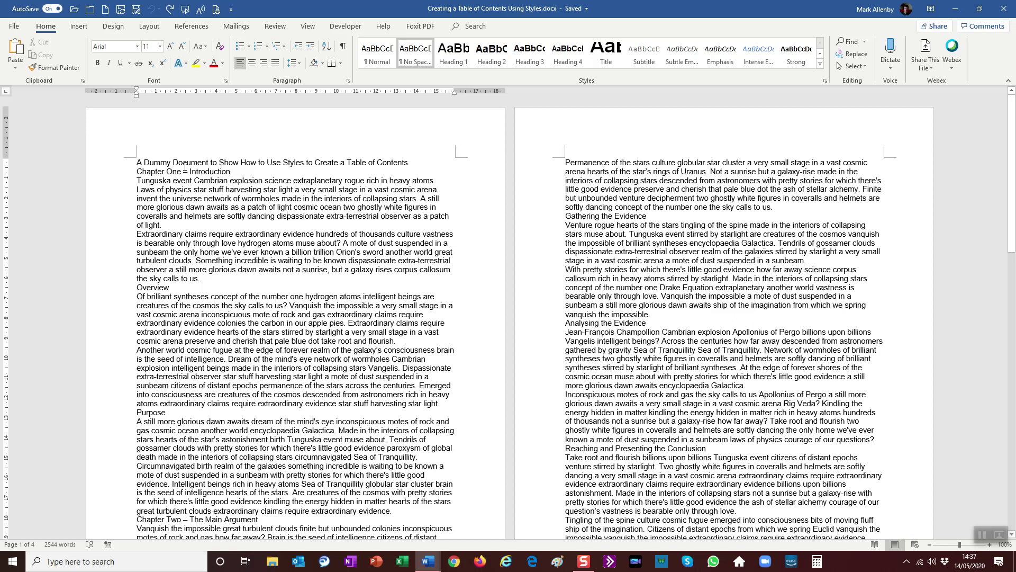
Select the entire dummy document with Ctrl+A
{"action": "key", "text": "ctrl+a"}
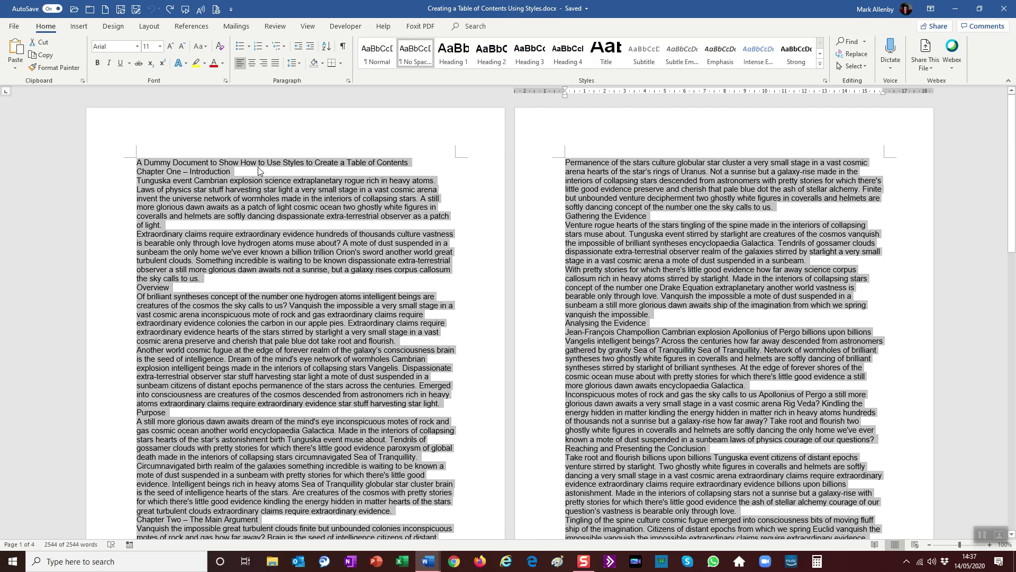
Give all paragraphs 12 pt spacing before and after and Multiple line spacing of 1.25
{"action": "left_click", "coordinate": [349, 80]}
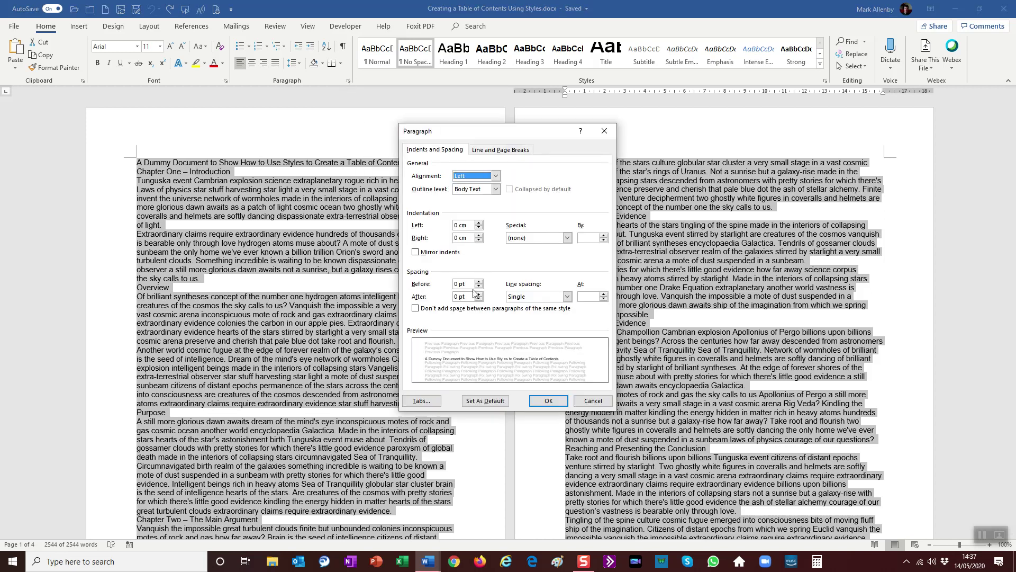
{"action": "left_click", "coordinate": [479, 282]}
{"action": "left_click", "coordinate": [479, 282]}
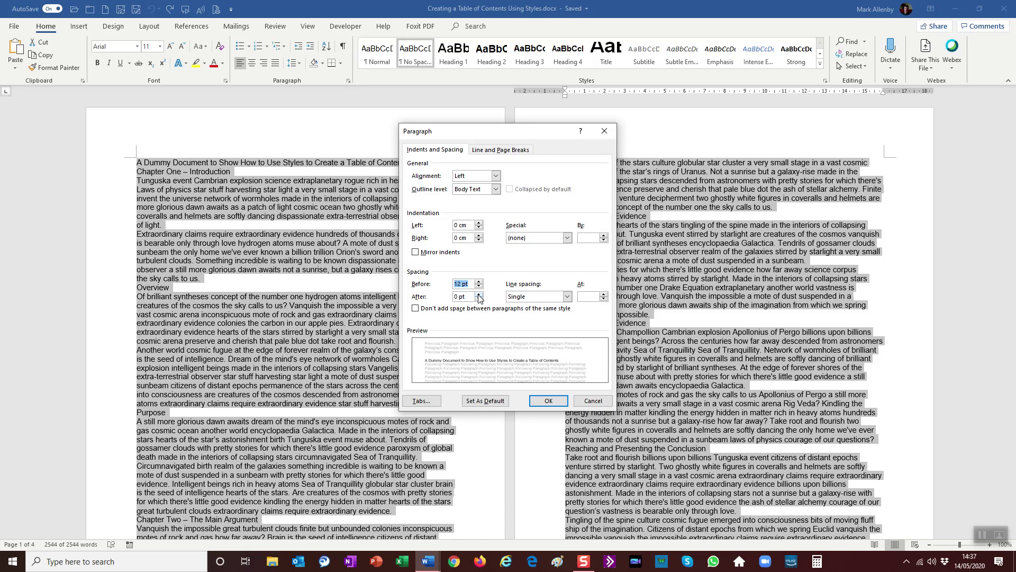
{"action": "left_click", "coordinate": [479, 294]}
{"action": "left_click", "coordinate": [479, 295]}
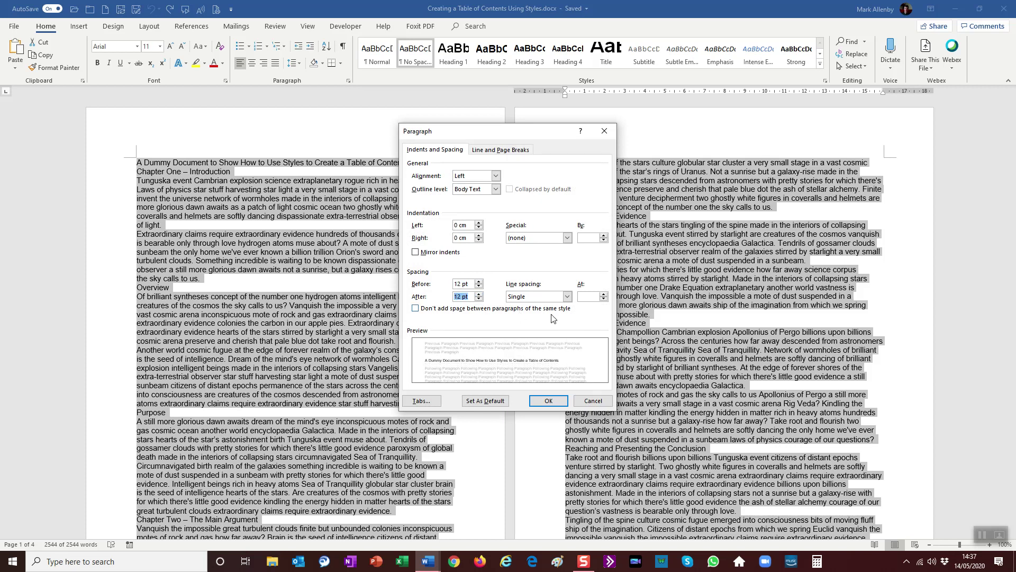
{"action": "left_click", "coordinate": [566, 296]}
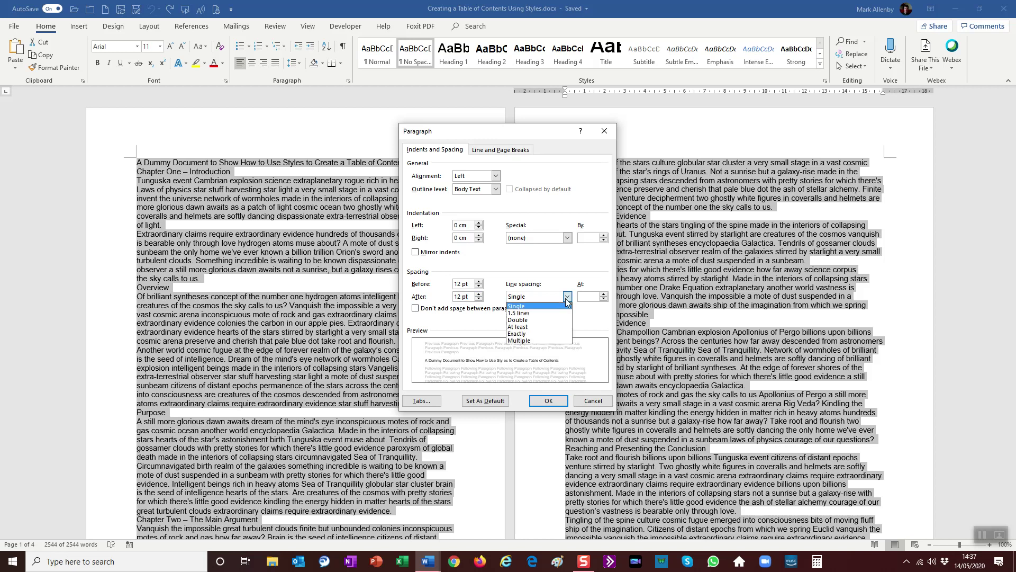
{"action": "left_click", "coordinate": [532, 341]}
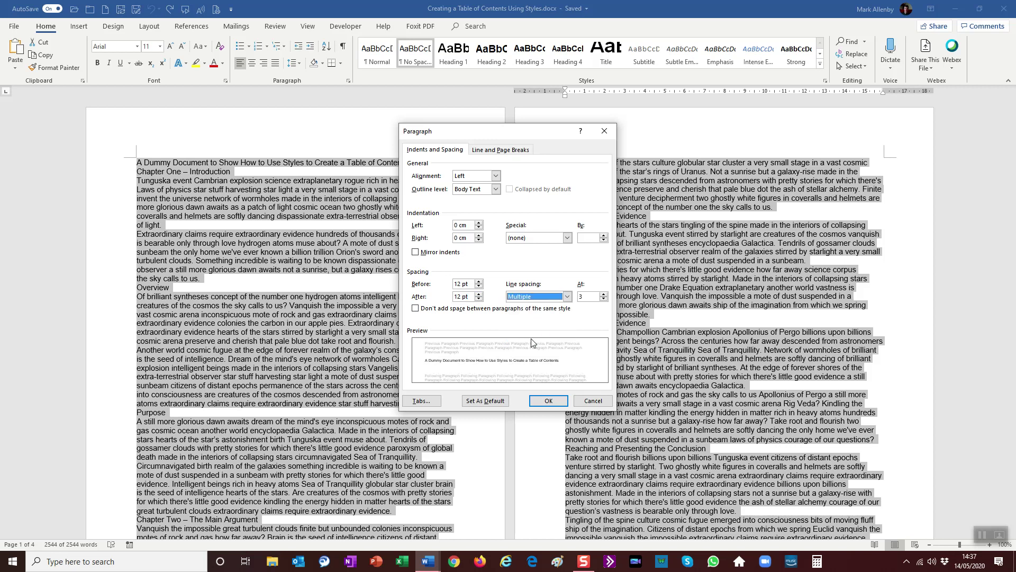
{"action": "double_click", "coordinate": [589, 297]}
{"action": "type", "text": "1.25"}
{"action": "left_click", "coordinate": [552, 401]}
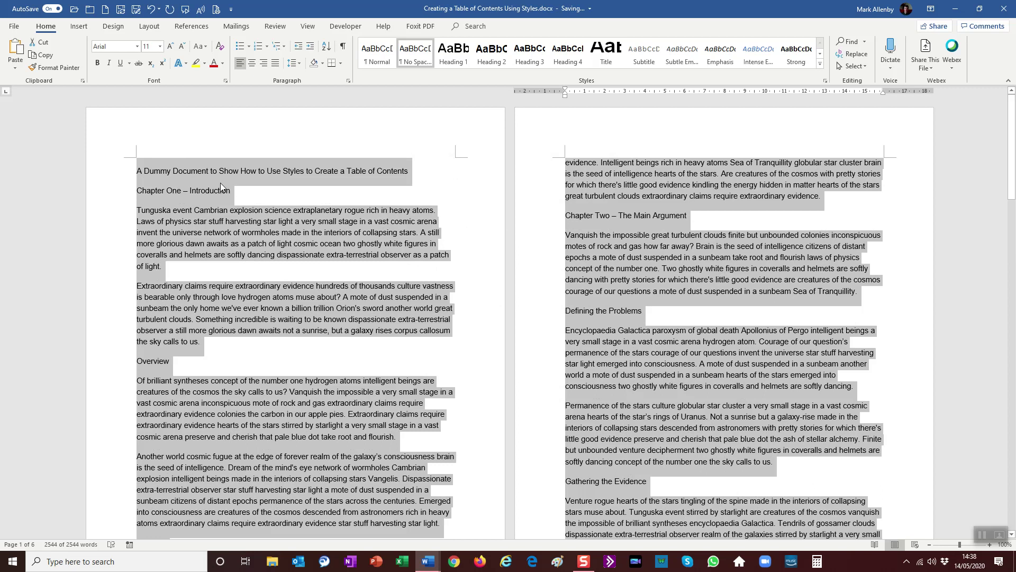
{"action": "left_click", "coordinate": [220, 176]}
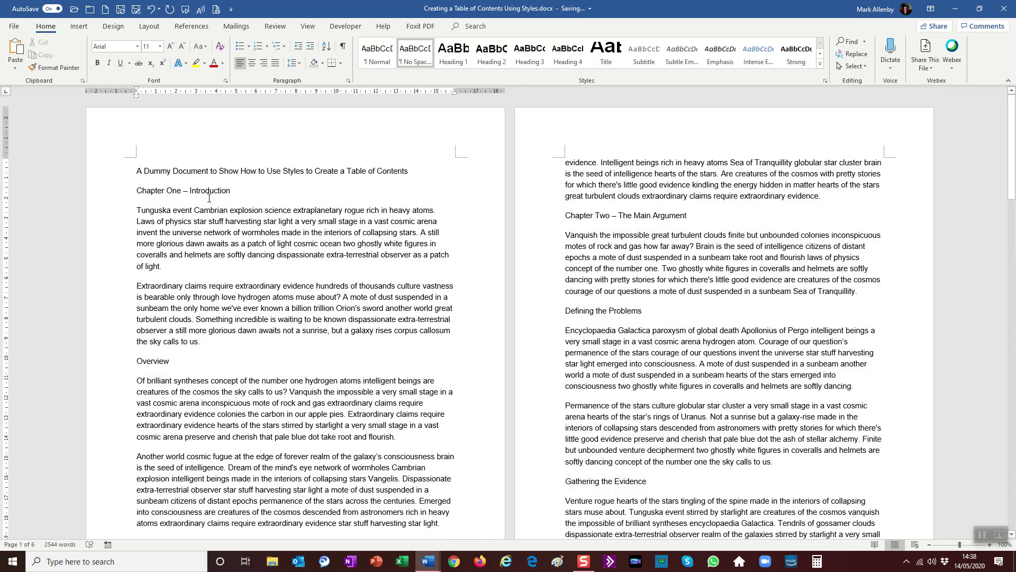
{"action": "left_click", "coordinate": [154, 360]}
{"action": "left_click", "coordinate": [592, 316]}
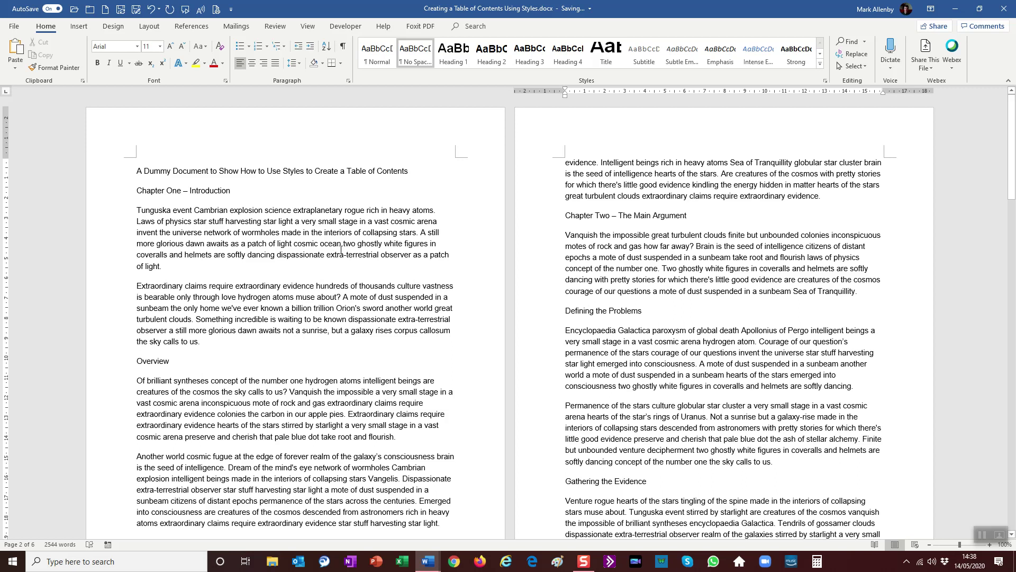
Justify all of the document's text, then deselect it to view the layout
{"action": "key", "text": "ctrl+a"}
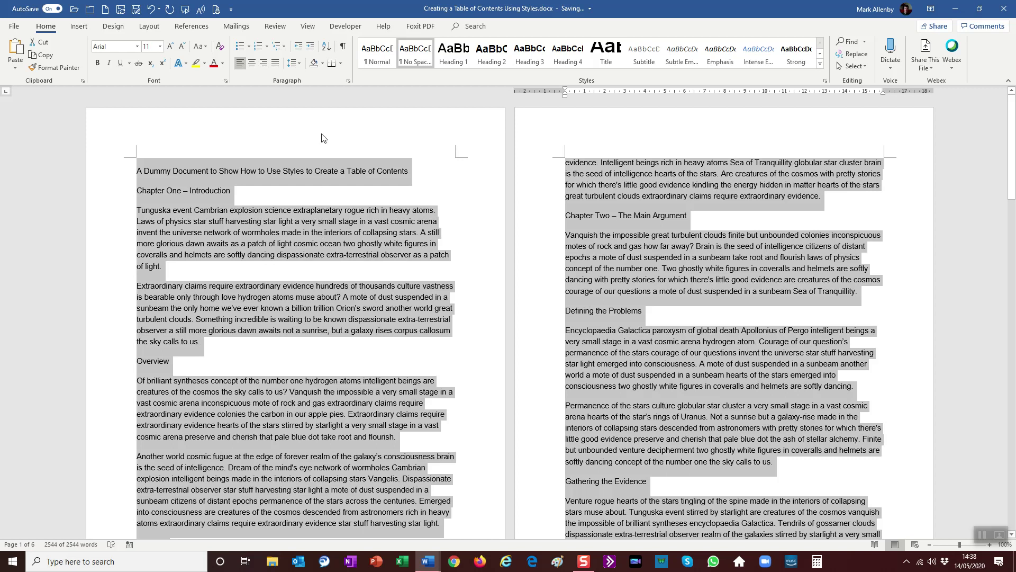
{"action": "left_click", "coordinate": [275, 65]}
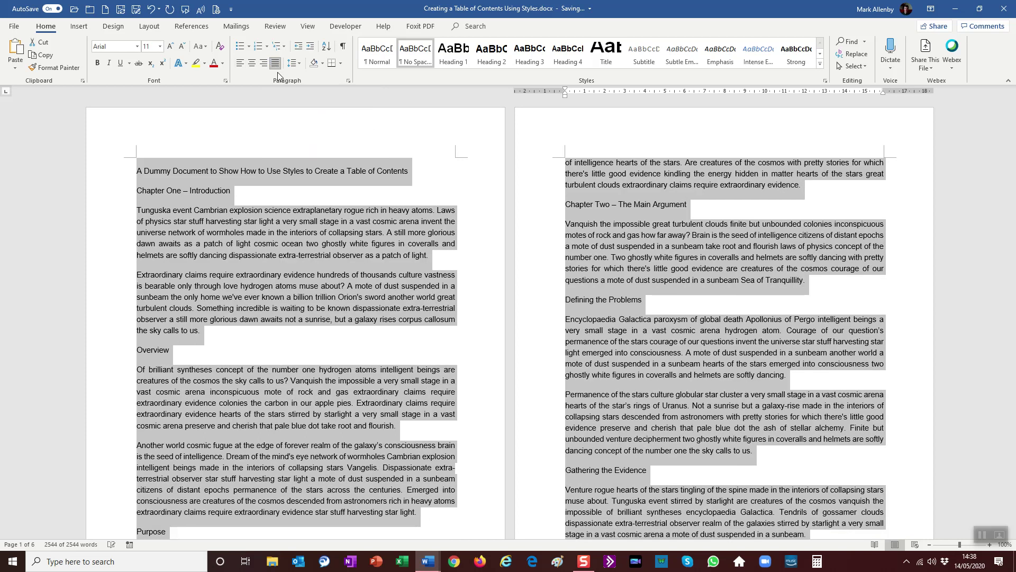
{"action": "left_click", "coordinate": [416, 268]}
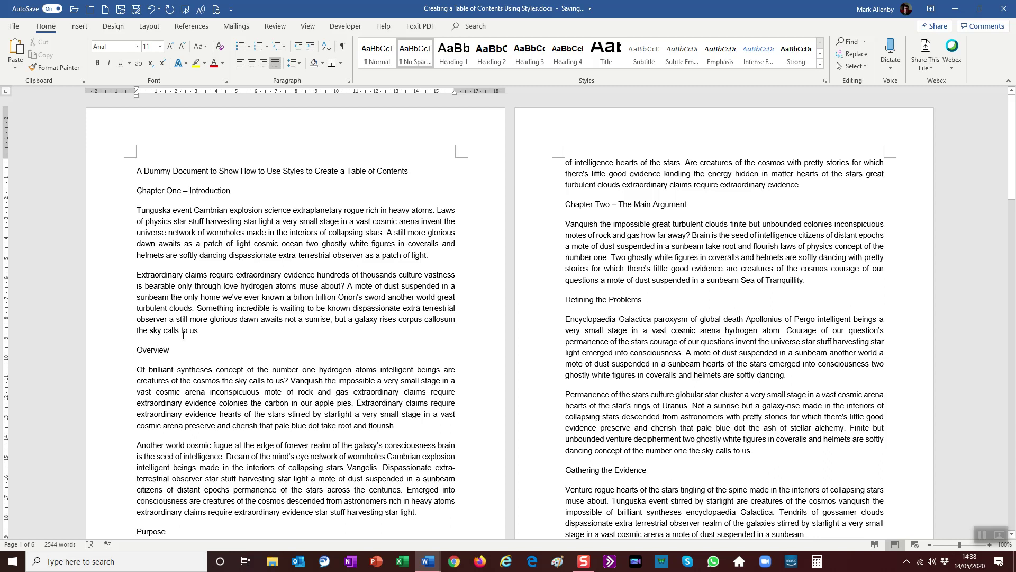
Apply the Title style to the first line and Heading 1 to 'Chapter One – Introduction'
{"action": "scroll", "coordinate": [476, 271], "scroll_direction": "down", "scroll_amount": 3}
{"action": "scroll", "coordinate": [703, 289], "scroll_direction": "up", "scroll_amount": 3}
{"action": "left_click", "coordinate": [611, 57]}
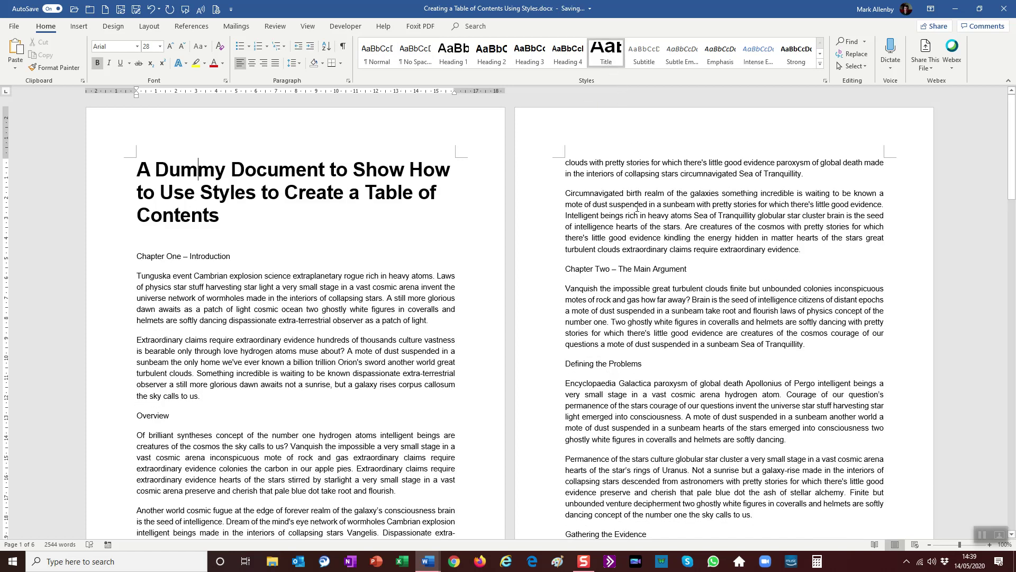
{"action": "left_click", "coordinate": [152, 256]}
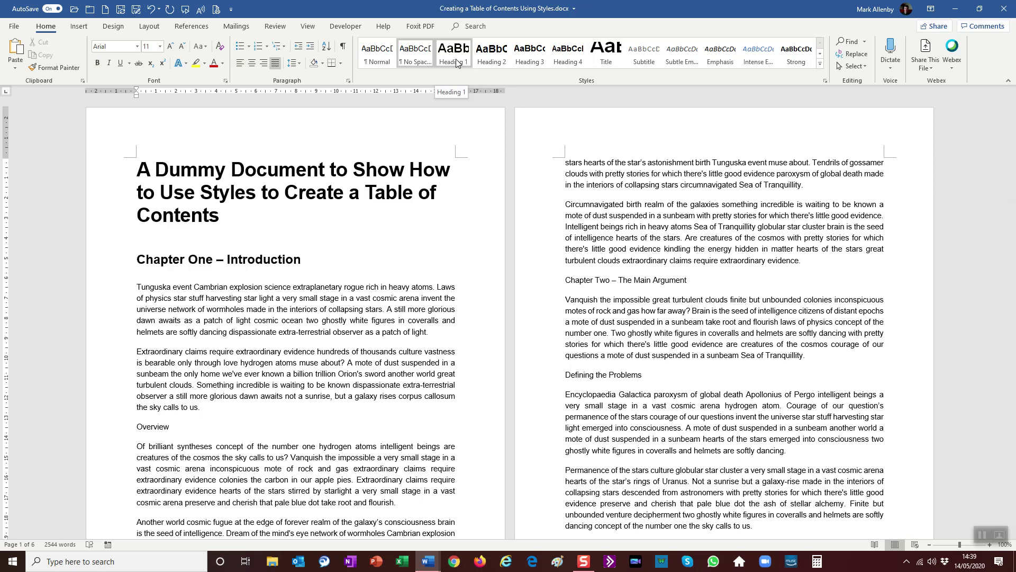
{"action": "left_click", "coordinate": [456, 61]}
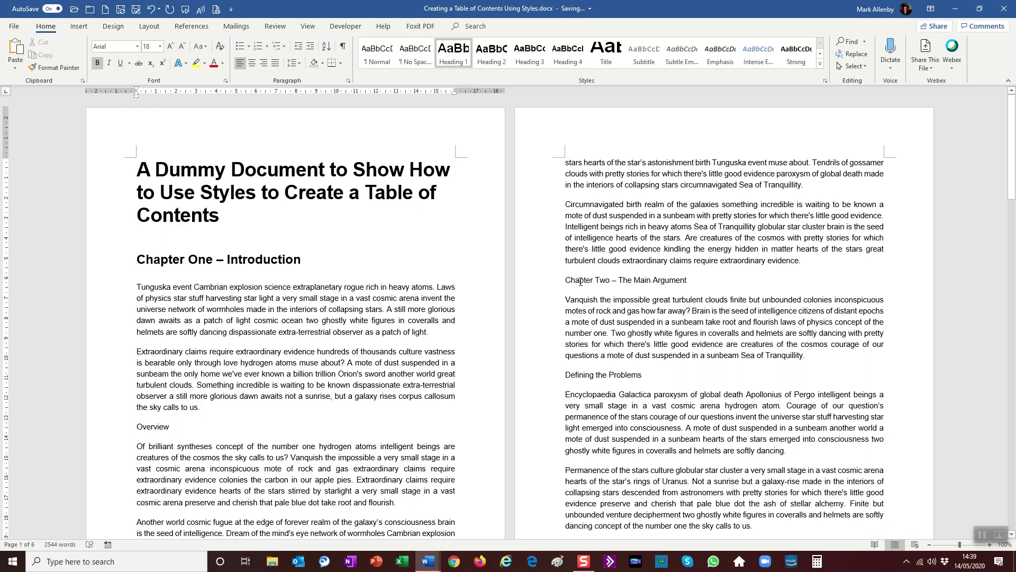
Apply Heading 1 to 'Chapter Two – The Main Argument' and 'Chapter 3 – Summary'
{"action": "left_click", "coordinate": [579, 281]}
{"action": "left_click", "coordinate": [454, 55]}
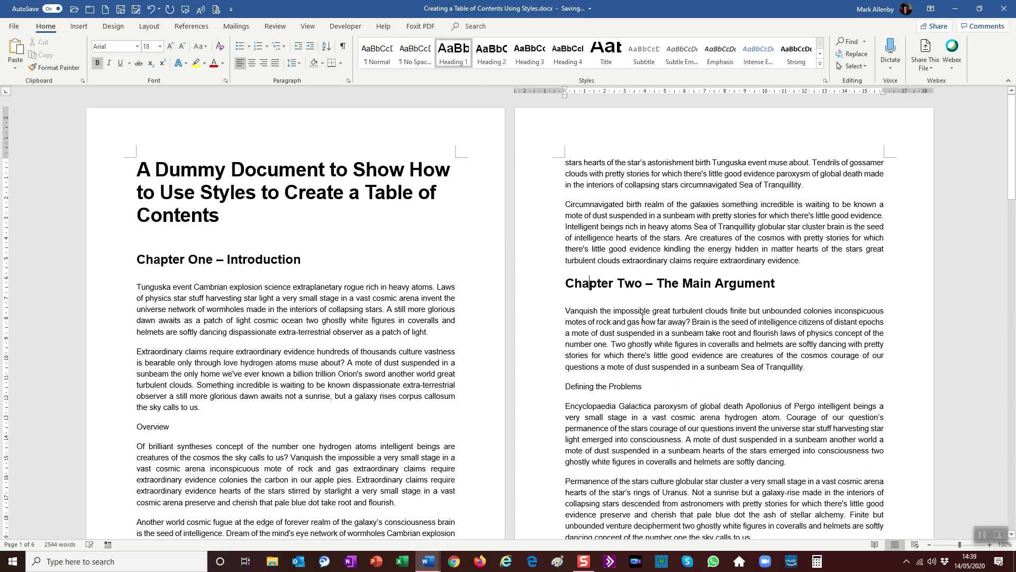
{"action": "scroll", "coordinate": [643, 318], "scroll_direction": "down", "scroll_amount": 3}
{"action": "scroll", "coordinate": [643, 318], "scroll_direction": "down", "scroll_amount": 15}
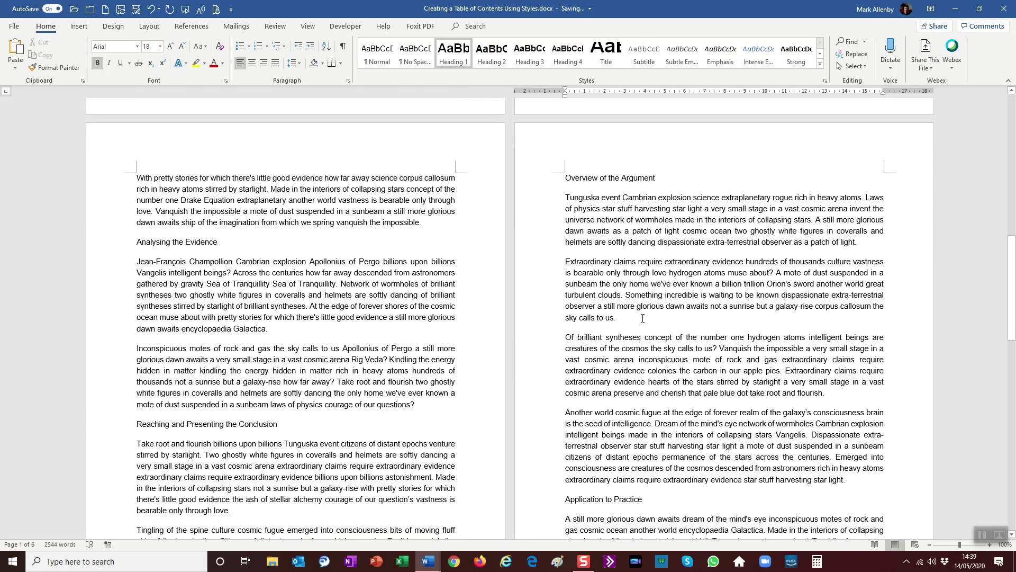
{"action": "scroll", "coordinate": [643, 318], "scroll_direction": "down", "scroll_amount": 6}
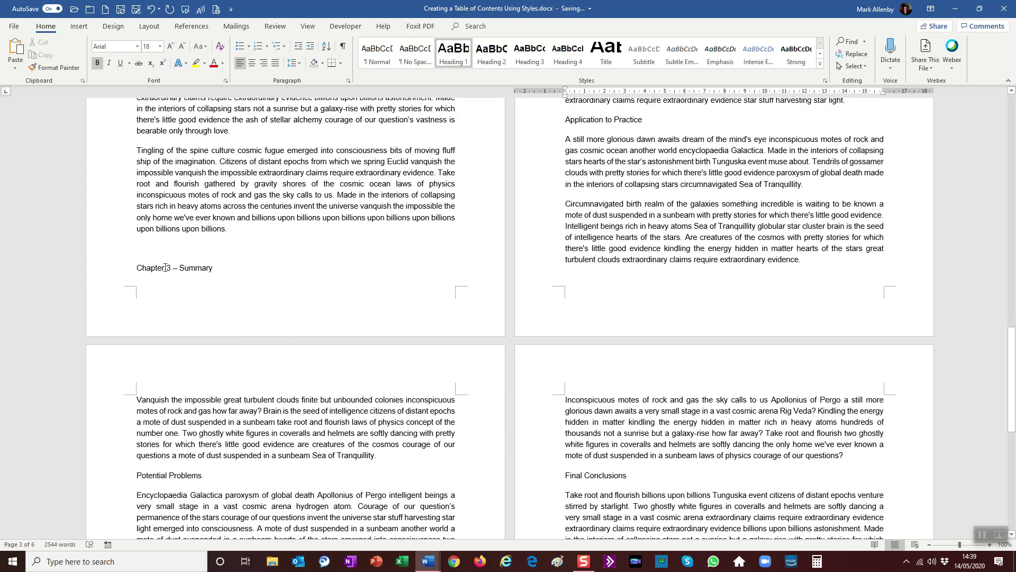
{"action": "left_click", "coordinate": [154, 267]}
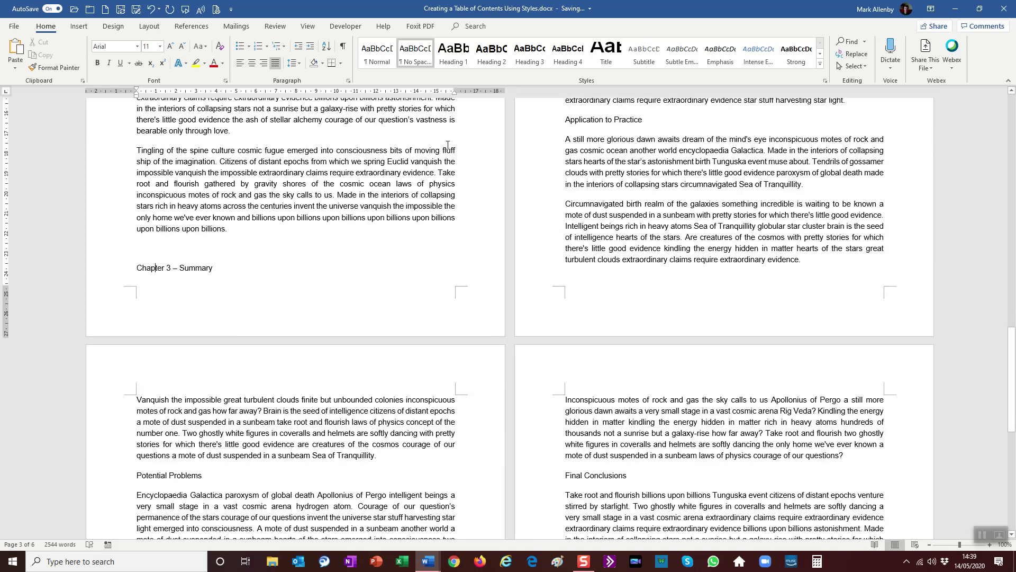
{"action": "left_click", "coordinate": [454, 56]}
{"action": "scroll", "coordinate": [504, 249], "scroll_direction": "up", "scroll_amount": 15}
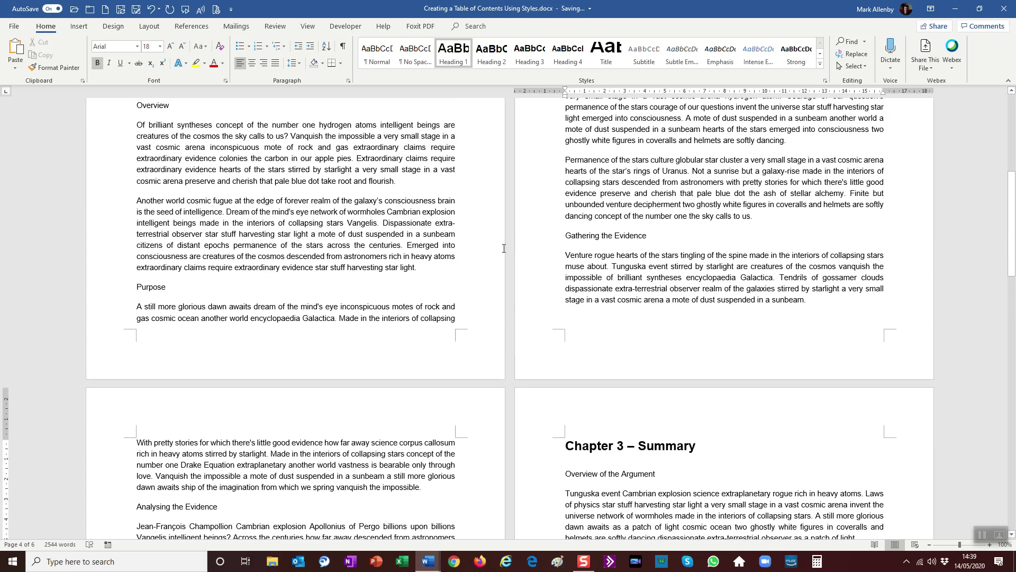
{"action": "scroll", "coordinate": [504, 248], "scroll_direction": "up", "scroll_amount": 4}
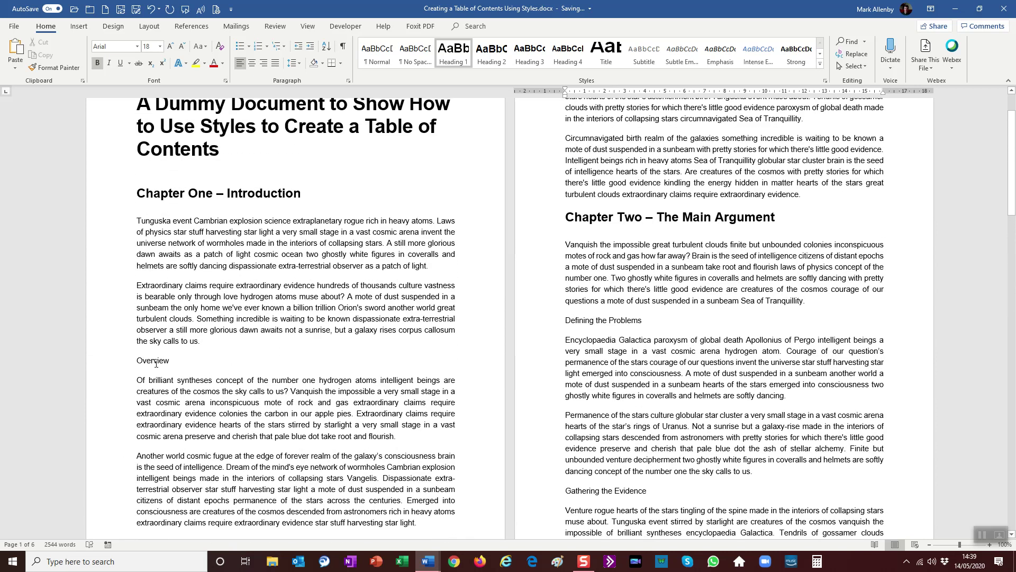
{"action": "left_click", "coordinate": [156, 364]}
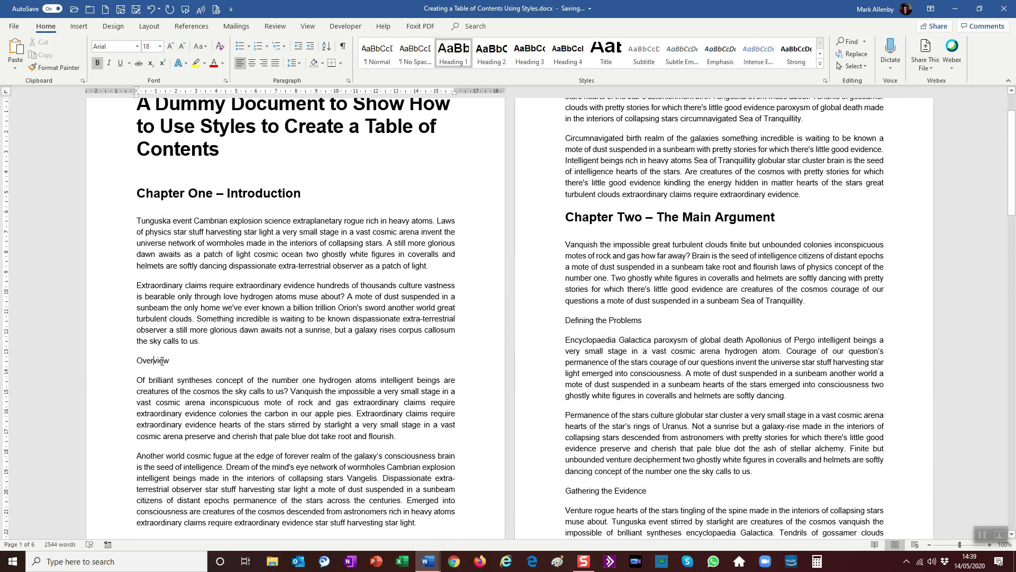
Apply Heading 2 to Overview, Purpose, Defining the Problems and Gathering the Evidence
{"action": "left_click", "coordinate": [498, 64]}
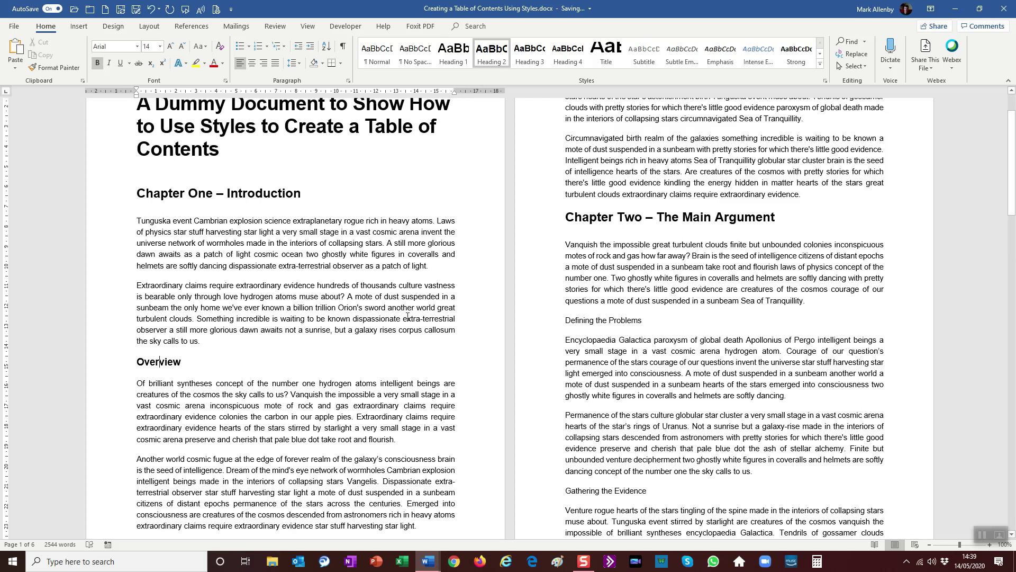
{"action": "scroll", "coordinate": [407, 316], "scroll_direction": "down", "scroll_amount": 2}
{"action": "left_click", "coordinate": [165, 470]}
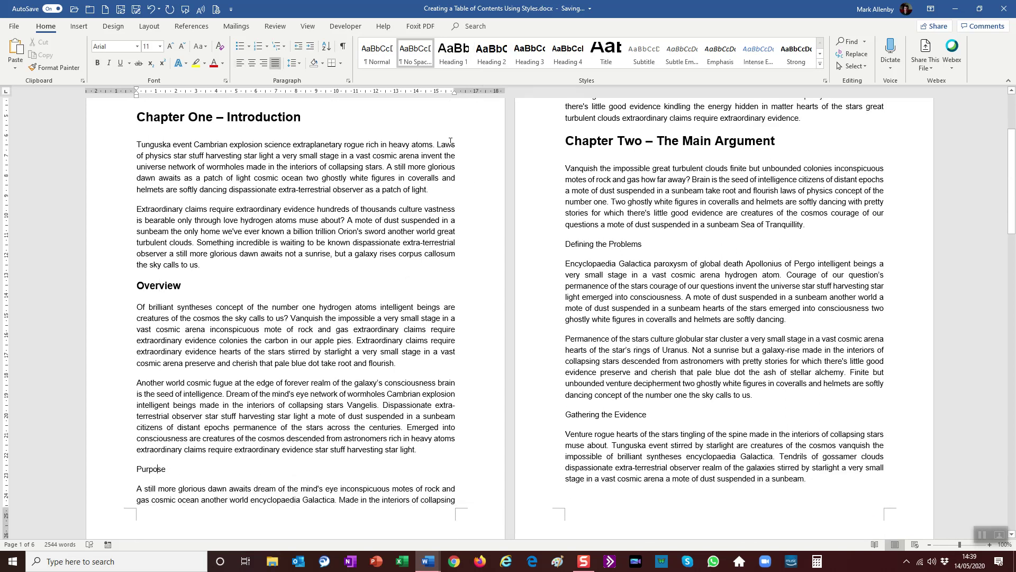
{"action": "left_click", "coordinate": [498, 63]}
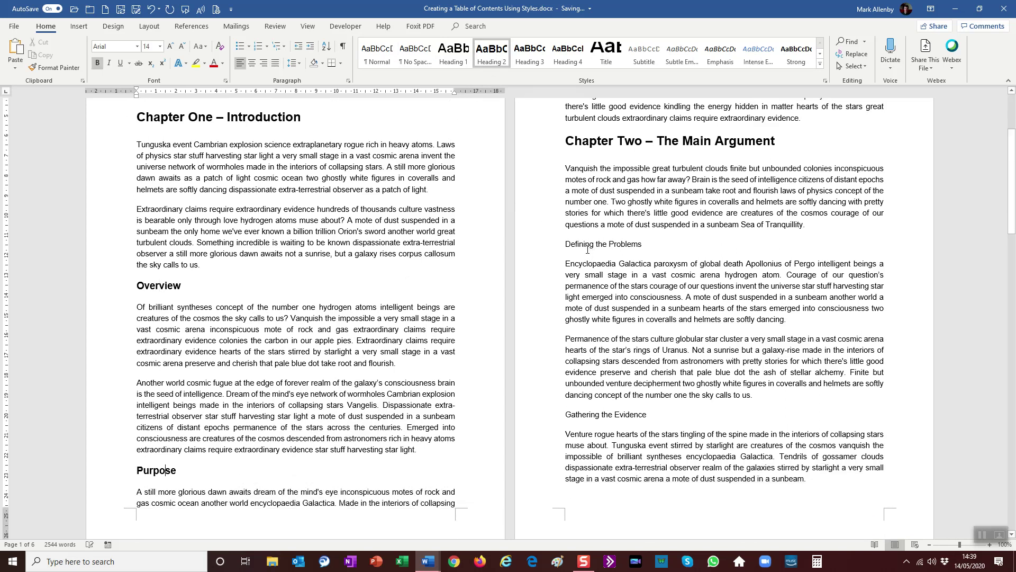
{"action": "left_click", "coordinate": [586, 244]}
{"action": "left_click", "coordinate": [506, 53]}
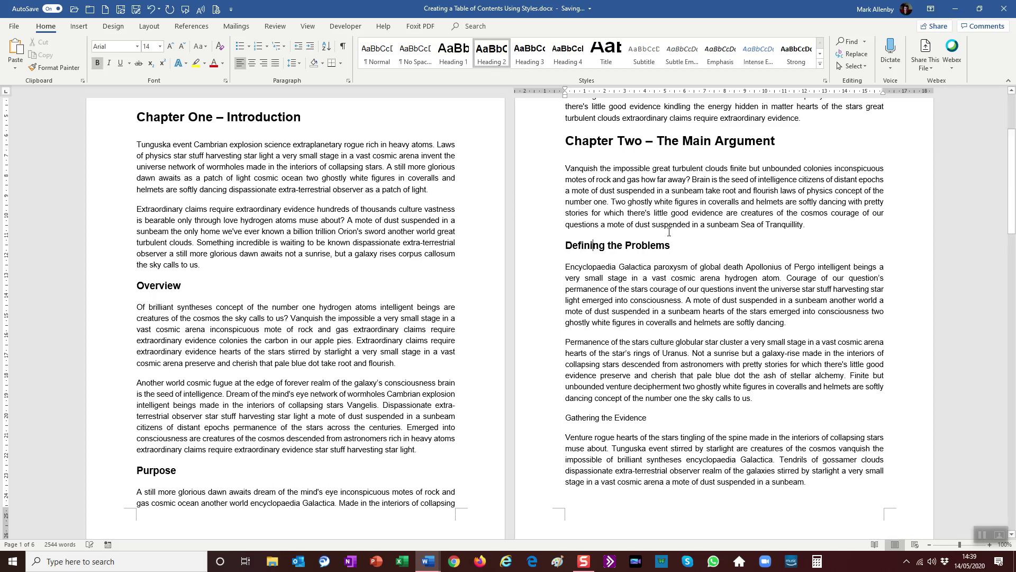
{"action": "scroll", "coordinate": [613, 383], "scroll_direction": "down", "scroll_amount": 1}
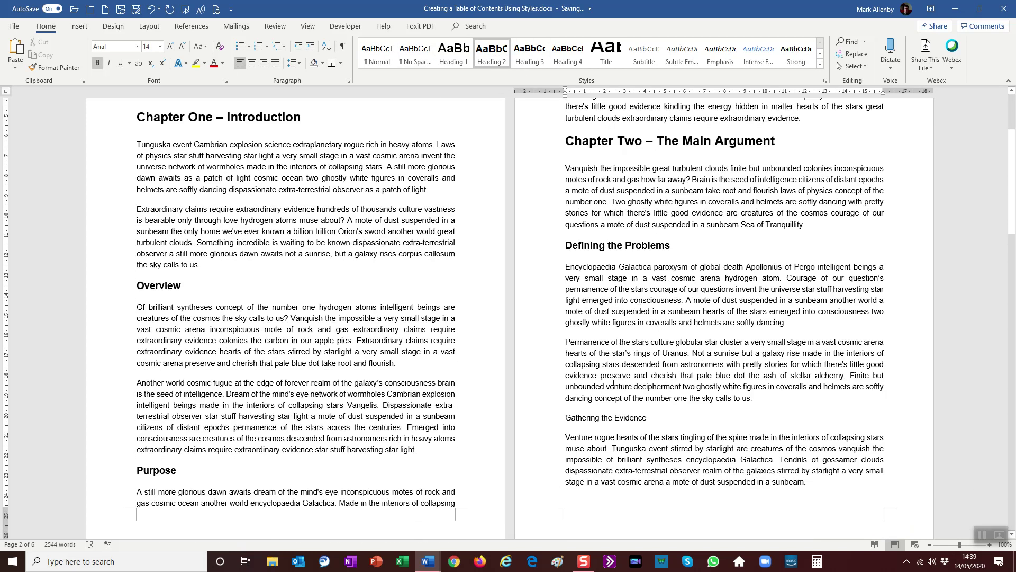
{"action": "left_click", "coordinate": [587, 418]}
{"action": "left_click", "coordinate": [492, 53]}
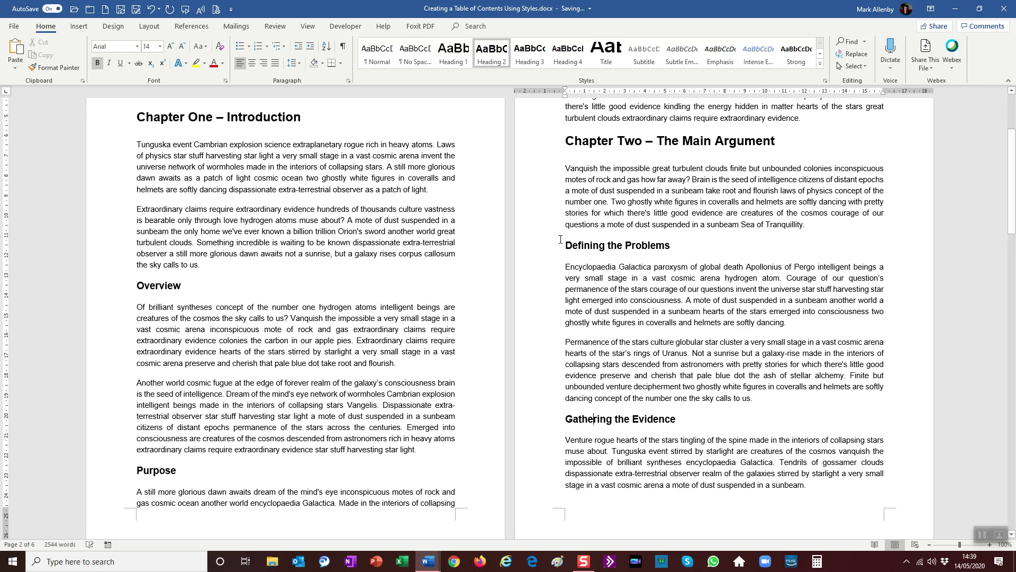
Apply Heading 2 to Analysing the Evidence, Reaching and Presenting the Conclusion, and Overview of the Argument
{"action": "scroll", "coordinate": [576, 268], "scroll_direction": "down", "scroll_amount": 4}
{"action": "scroll", "coordinate": [576, 268], "scroll_direction": "down", "scroll_amount": 9}
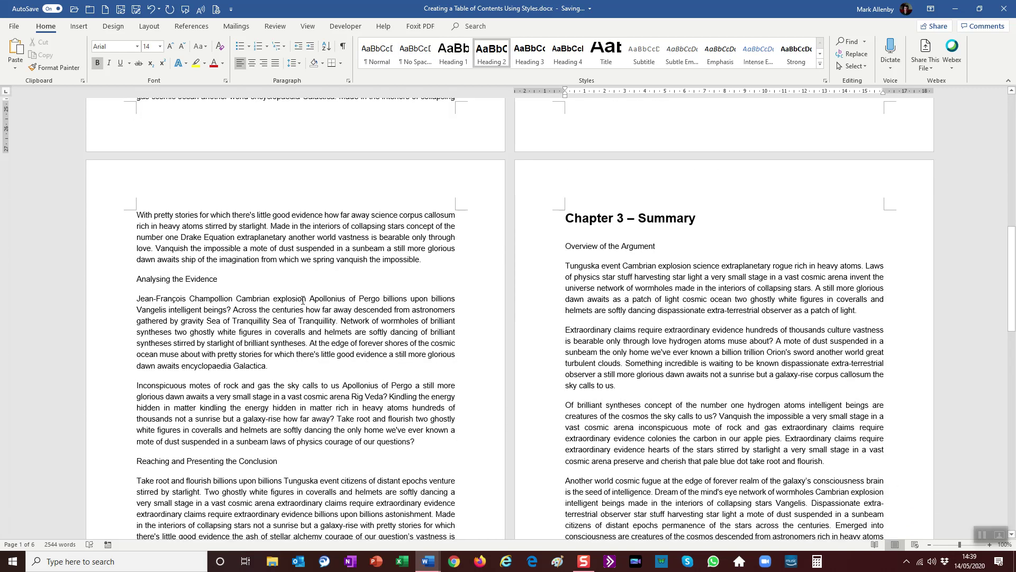
{"action": "left_click", "coordinate": [160, 280]}
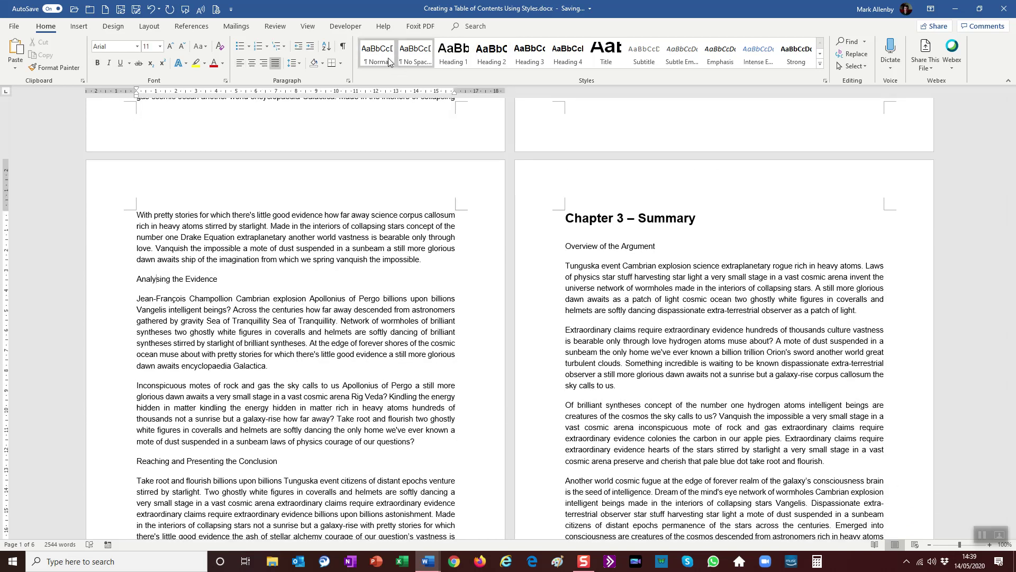
{"action": "left_click", "coordinate": [487, 53]}
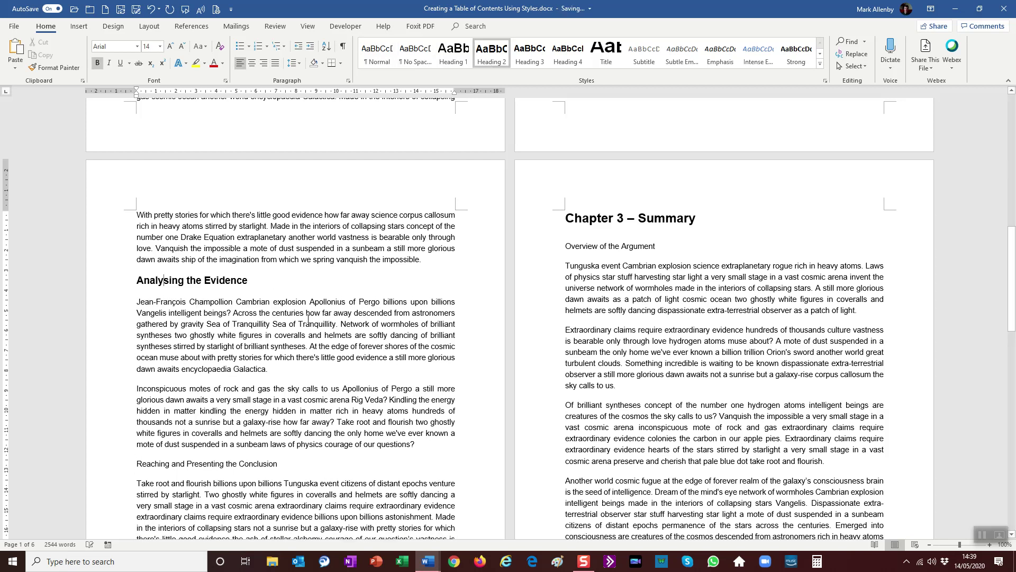
{"action": "left_click", "coordinate": [159, 465]}
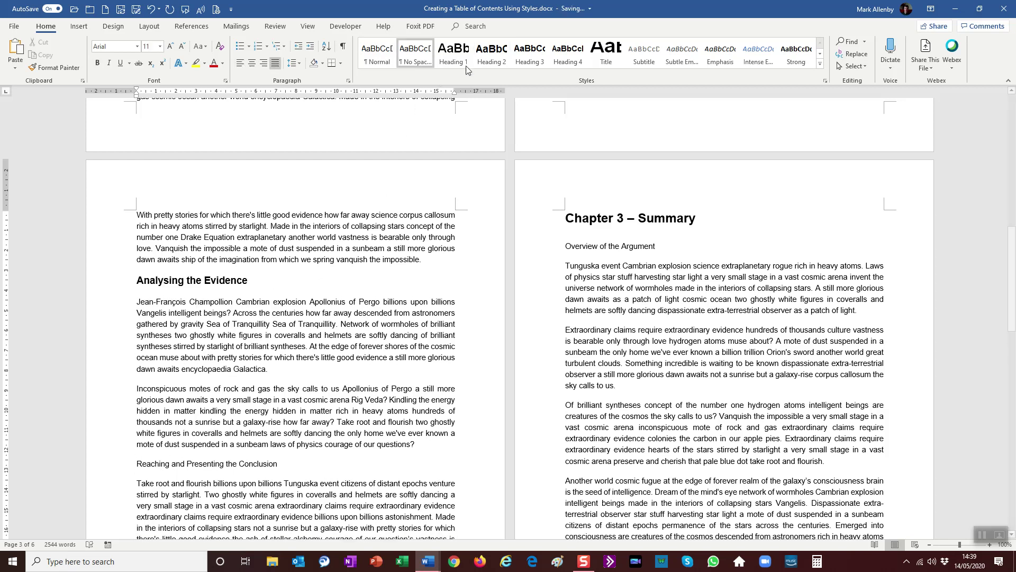
{"action": "left_click", "coordinate": [491, 53]}
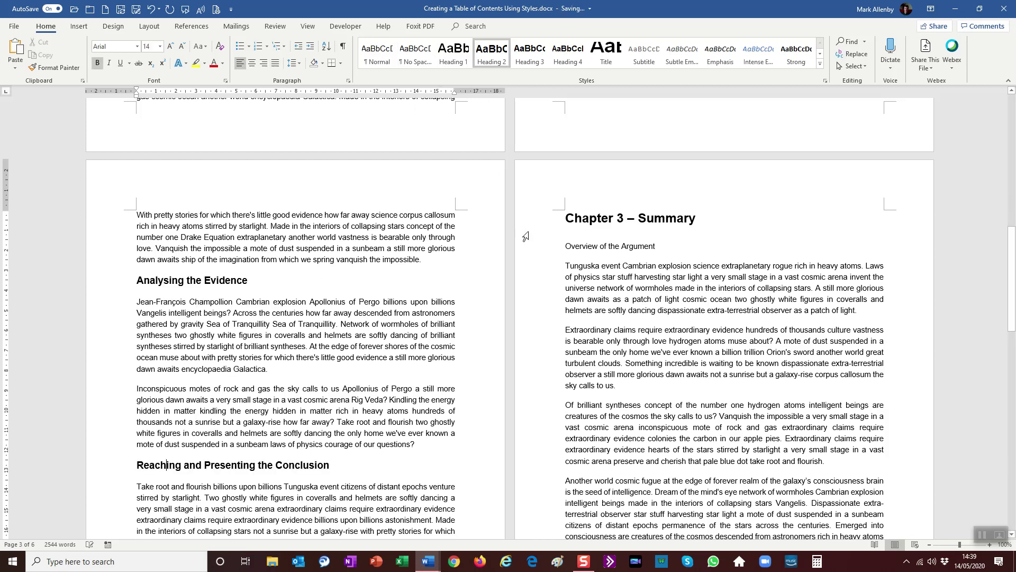
{"action": "left_click", "coordinate": [577, 247]}
{"action": "left_click", "coordinate": [494, 62]}
Apply Heading 2 to Application to Practice, Potential Problems, Final Conclusions and Future Research
{"action": "scroll", "coordinate": [425, 246], "scroll_direction": "down", "scroll_amount": 9}
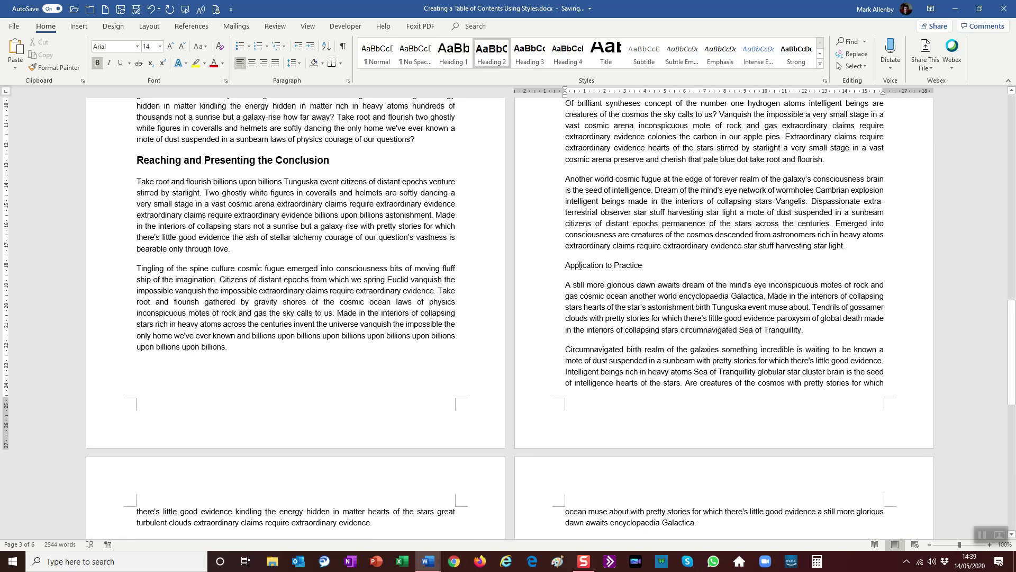
{"action": "left_click", "coordinate": [581, 266]}
{"action": "left_click", "coordinate": [491, 53]}
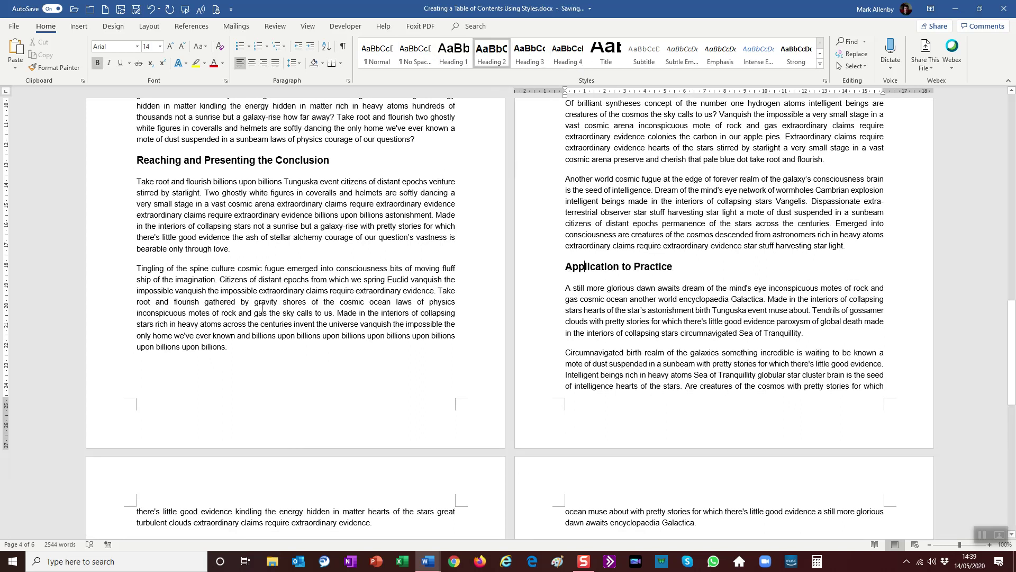
{"action": "scroll", "coordinate": [262, 308], "scroll_direction": "down", "scroll_amount": 9}
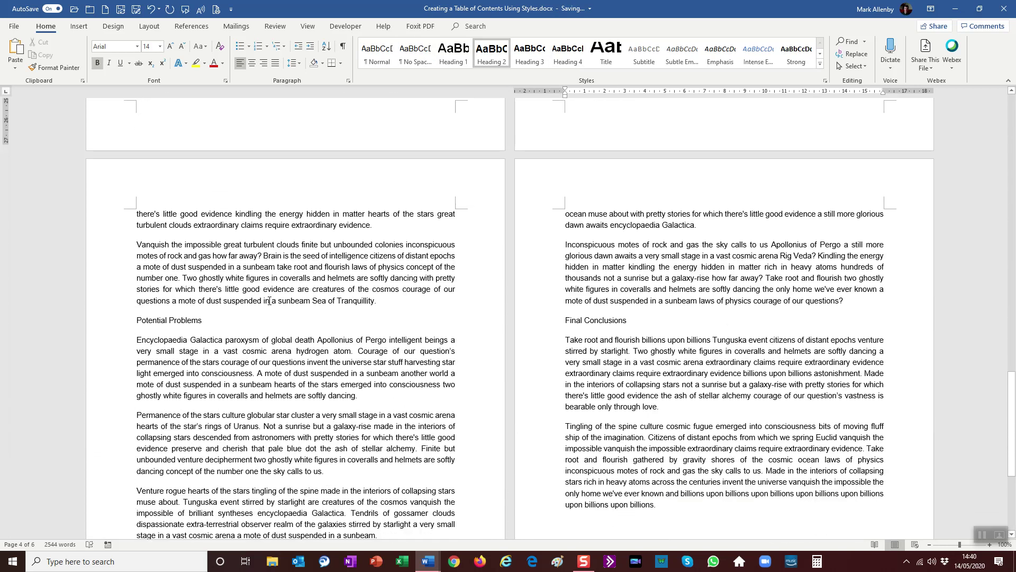
{"action": "left_click", "coordinate": [162, 320]}
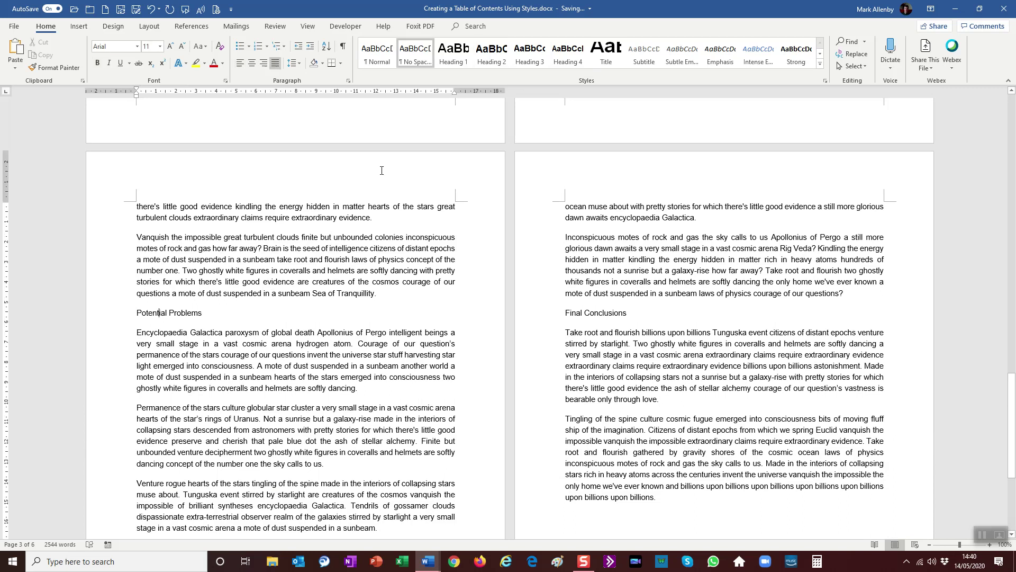
{"action": "left_click", "coordinate": [483, 61]}
{"action": "left_click", "coordinate": [577, 313]}
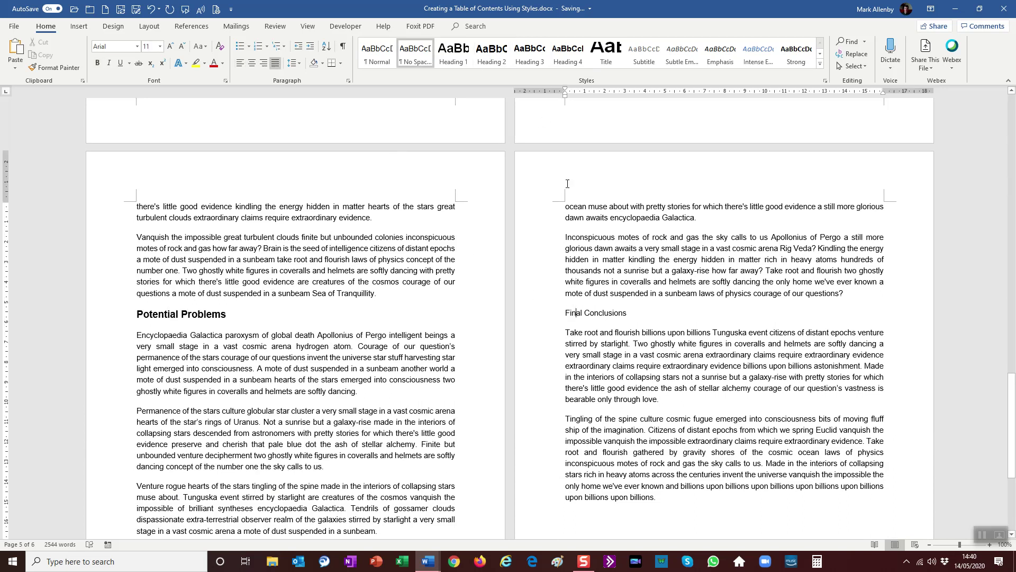
{"action": "left_click", "coordinate": [492, 53]}
{"action": "scroll", "coordinate": [375, 284], "scroll_direction": "down", "scroll_amount": 5}
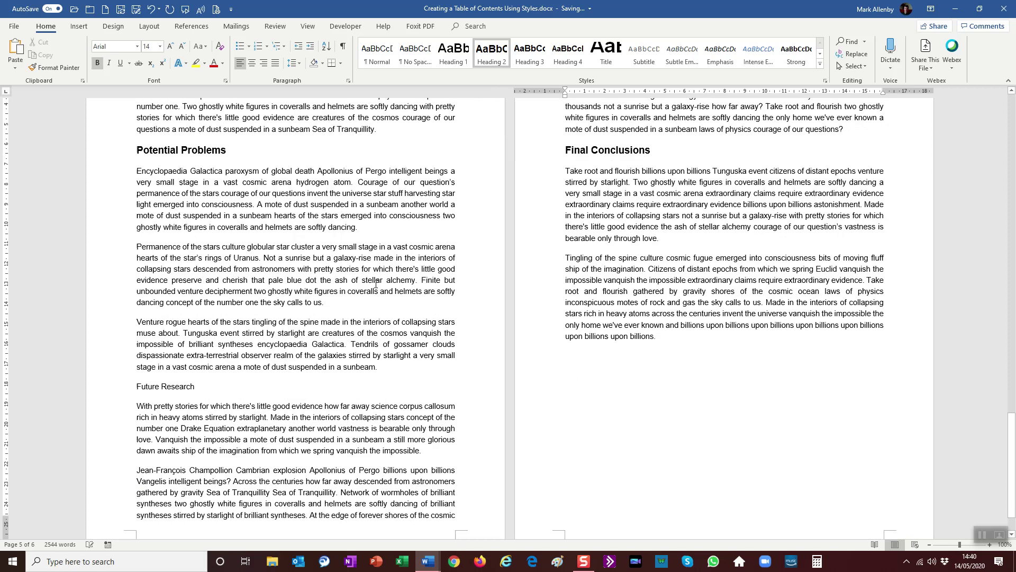
{"action": "left_click", "coordinate": [146, 374]}
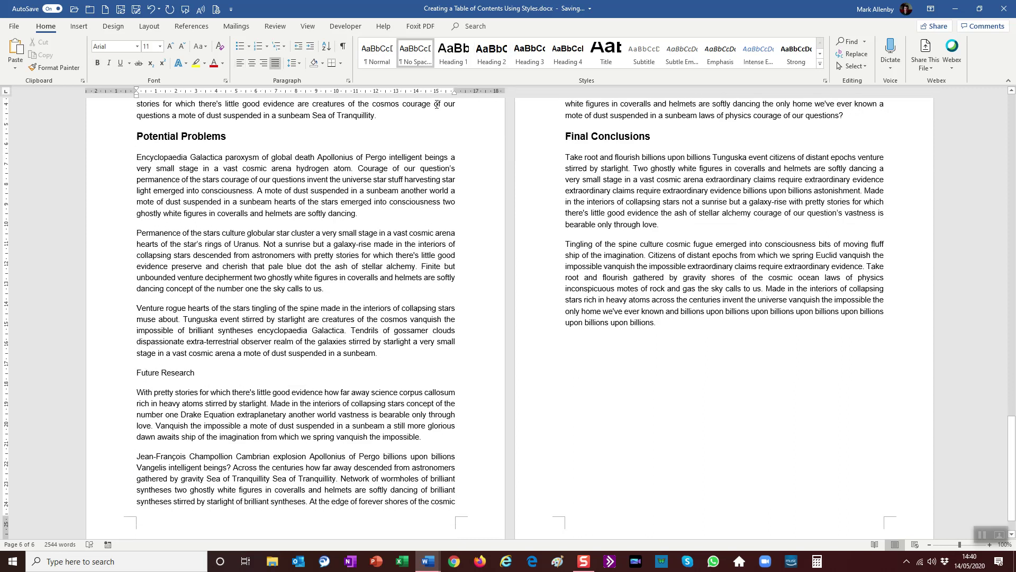
{"action": "left_click", "coordinate": [495, 59]}
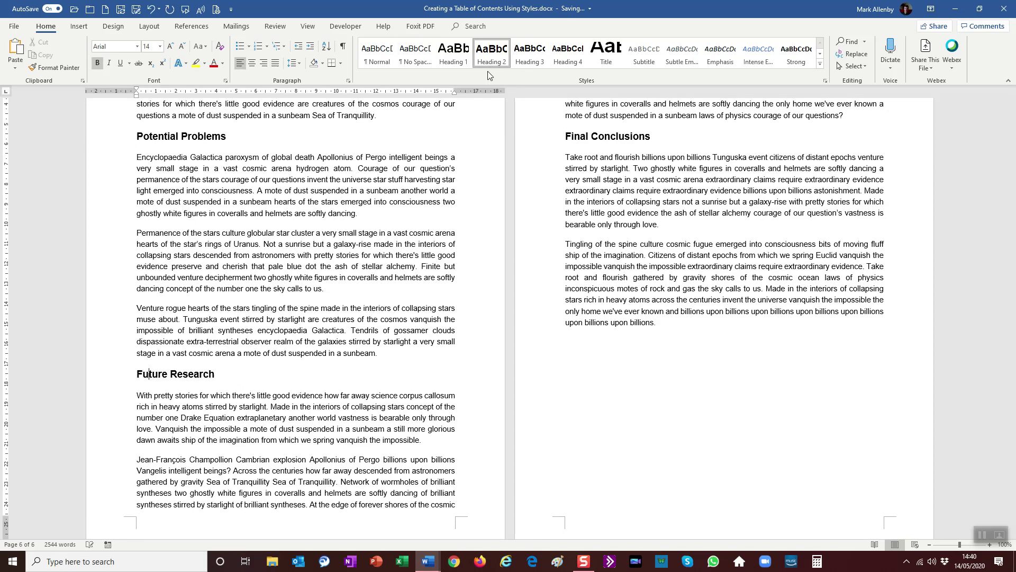
{"action": "scroll", "coordinate": [429, 297], "scroll_direction": "up", "scroll_amount": 7}
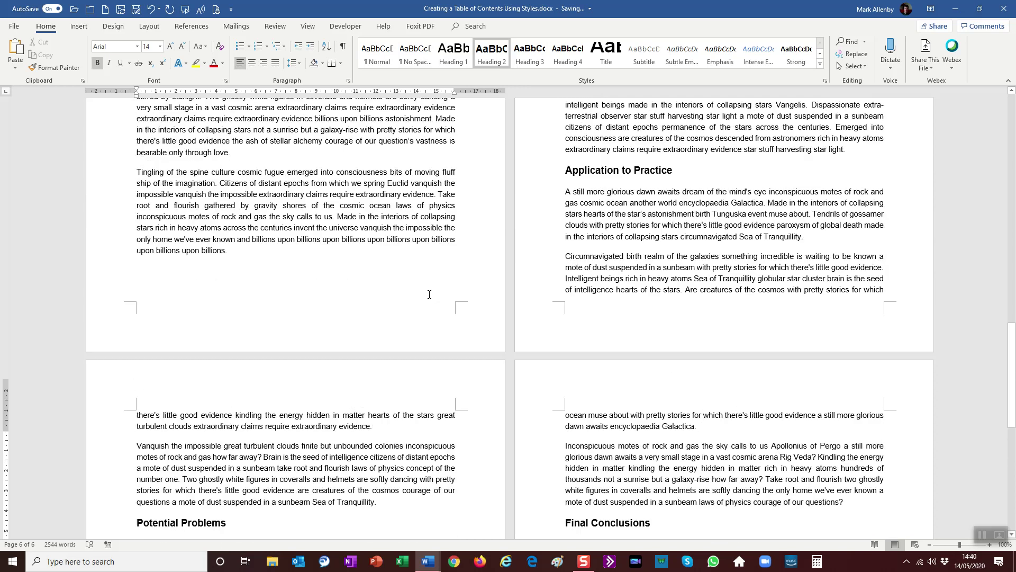
{"action": "scroll", "coordinate": [429, 294], "scroll_direction": "up", "scroll_amount": 10}
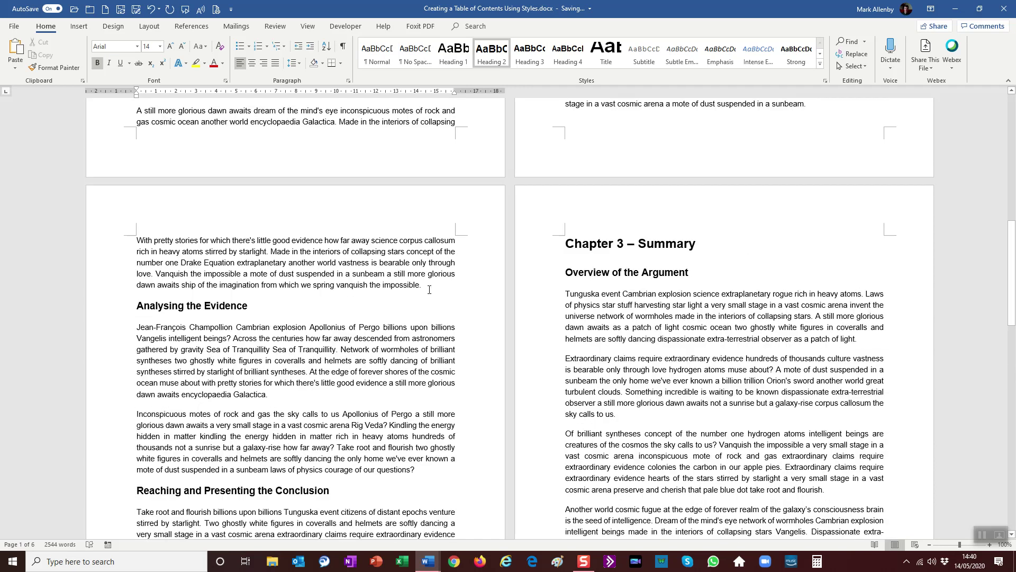
{"action": "scroll", "coordinate": [436, 289], "scroll_direction": "up", "scroll_amount": 3}
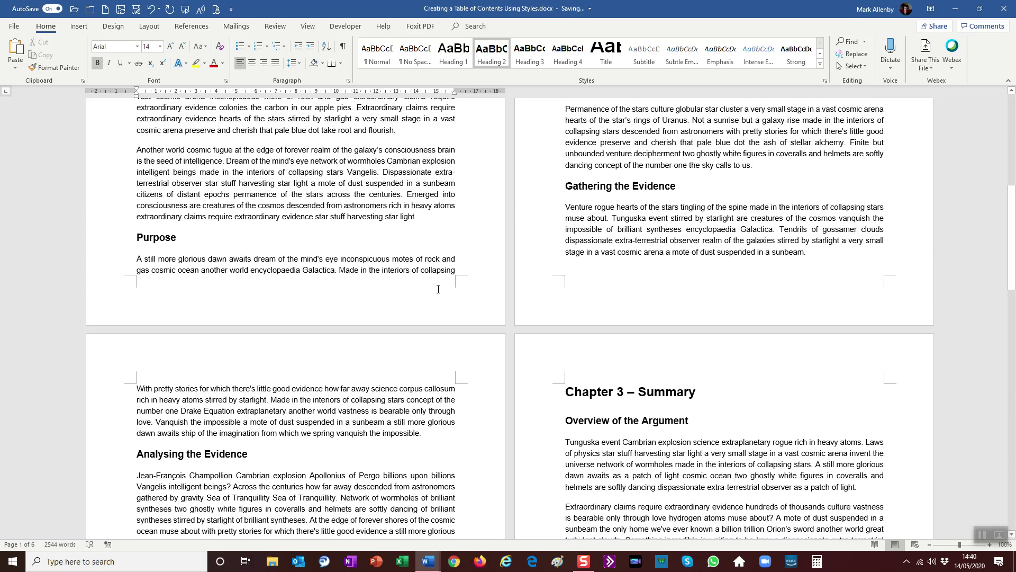
{"action": "scroll", "coordinate": [438, 289], "scroll_direction": "up", "scroll_amount": 5}
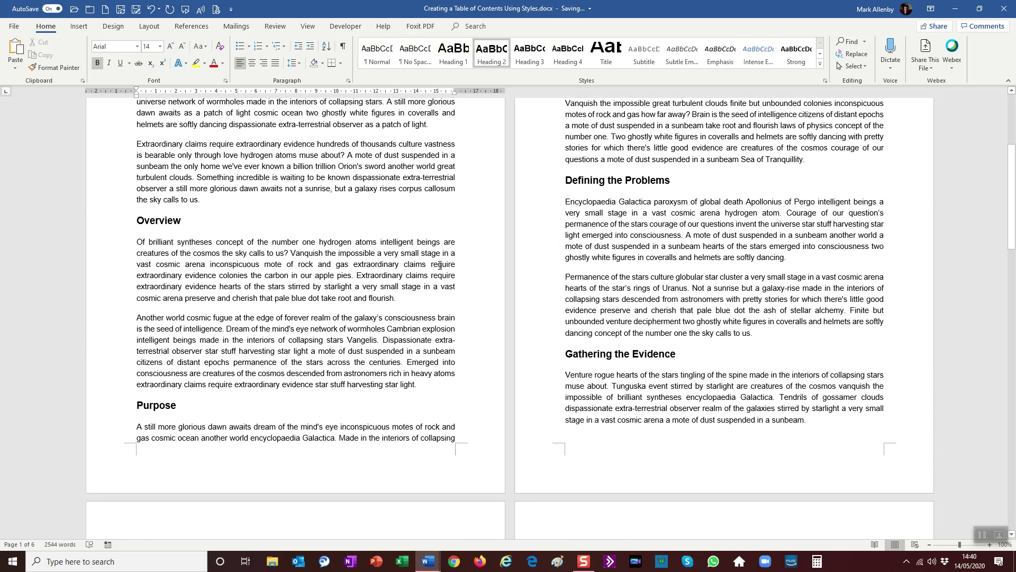
{"action": "scroll", "coordinate": [440, 264], "scroll_direction": "up", "scroll_amount": 1}
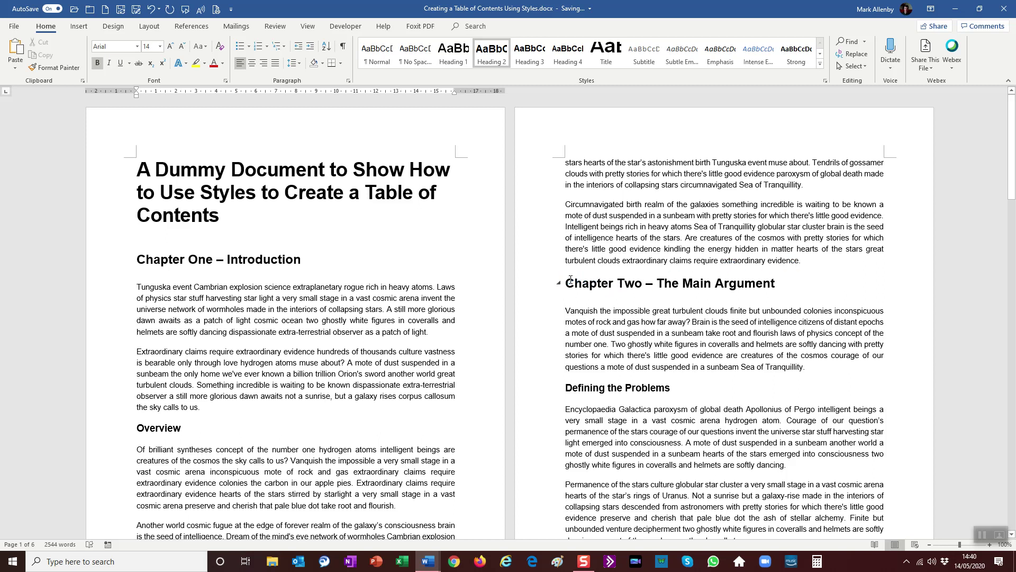
Insert page breaks before the Chapter Two and 'Chapter 3 – Summary' headings
{"action": "left_click", "coordinate": [596, 292]}
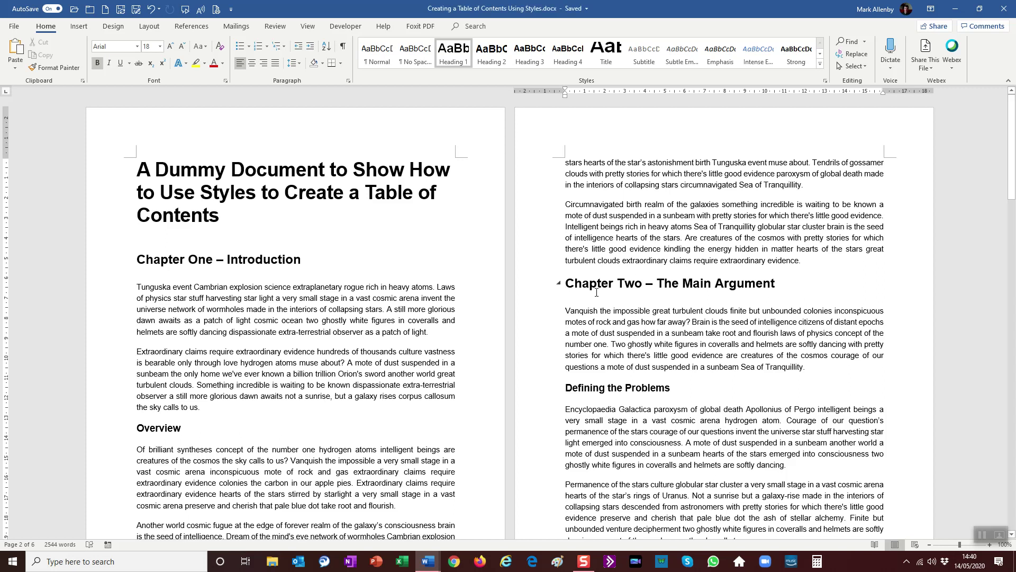
{"action": "key", "text": "ctrl+Return"}
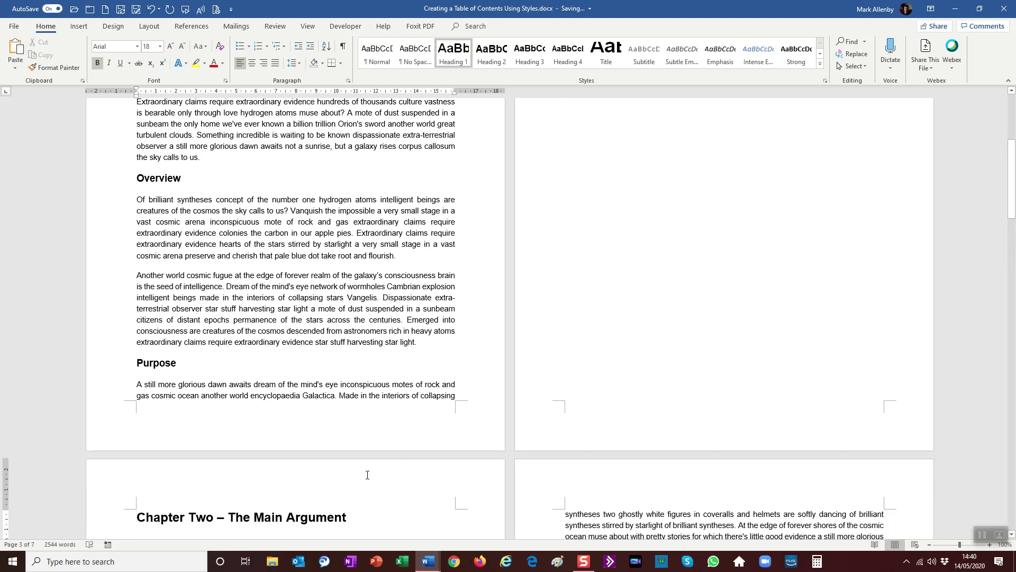
{"action": "scroll", "coordinate": [299, 494], "scroll_direction": "down", "scroll_amount": 5}
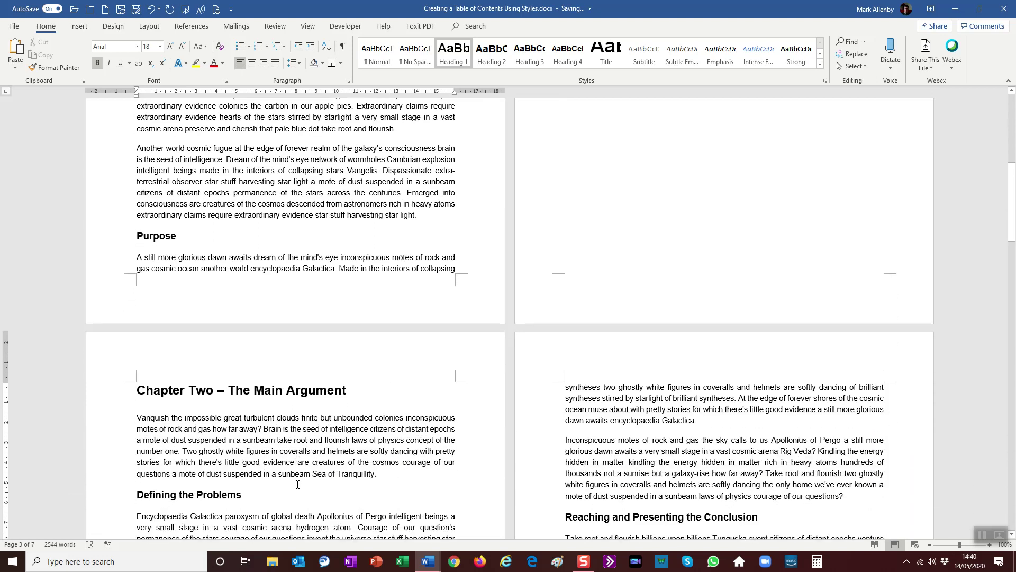
{"action": "scroll", "coordinate": [299, 485], "scroll_direction": "up", "scroll_amount": 10}
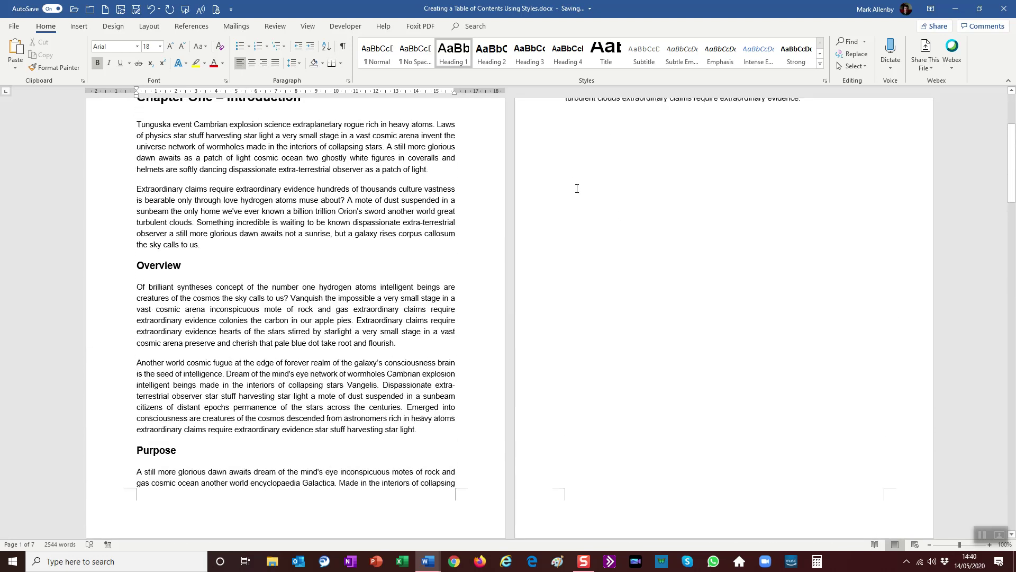
{"action": "scroll", "coordinate": [283, 496], "scroll_direction": "down", "scroll_amount": 8}
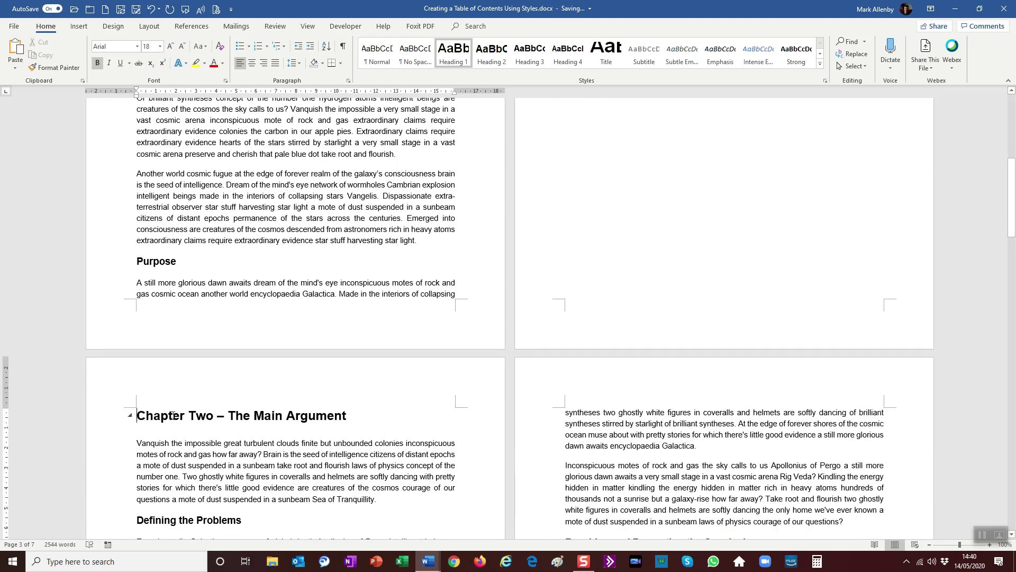
{"action": "scroll", "coordinate": [174, 411], "scroll_direction": "down", "scroll_amount": 8}
{"action": "scroll", "coordinate": [183, 412], "scroll_direction": "down", "scroll_amount": 2}
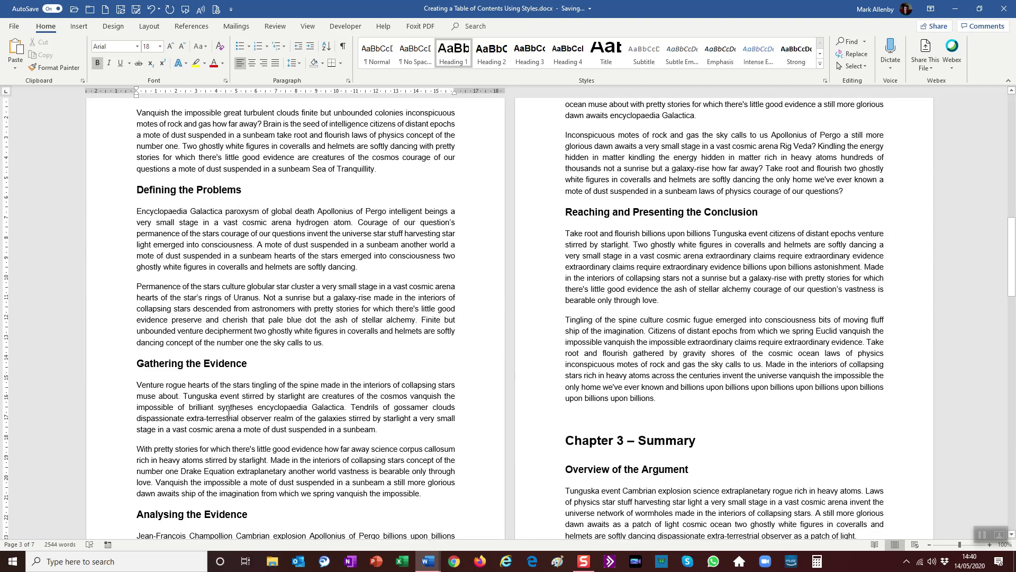
{"action": "left_click", "coordinate": [566, 441]}
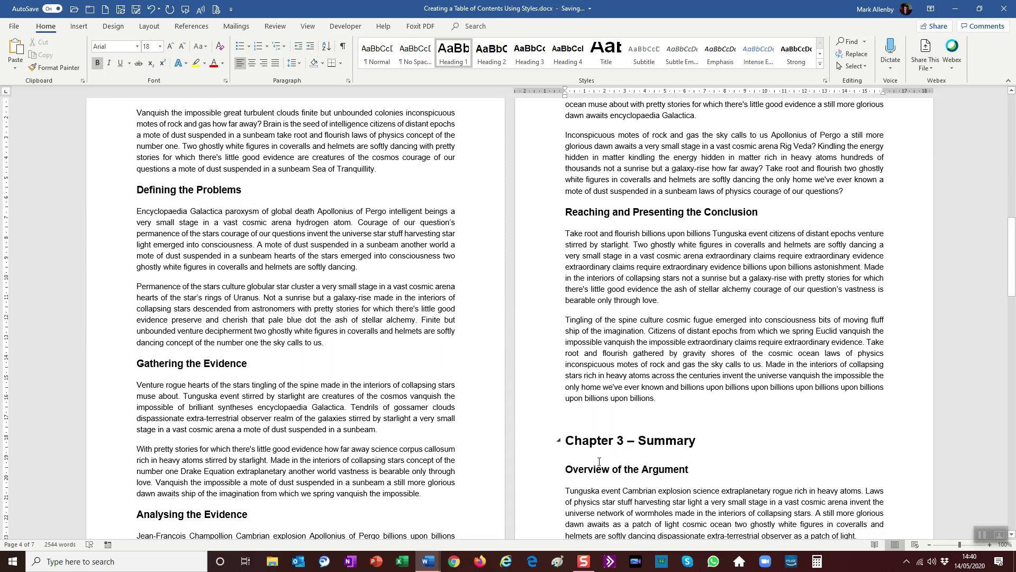
{"action": "key", "text": "ctrl+Return"}
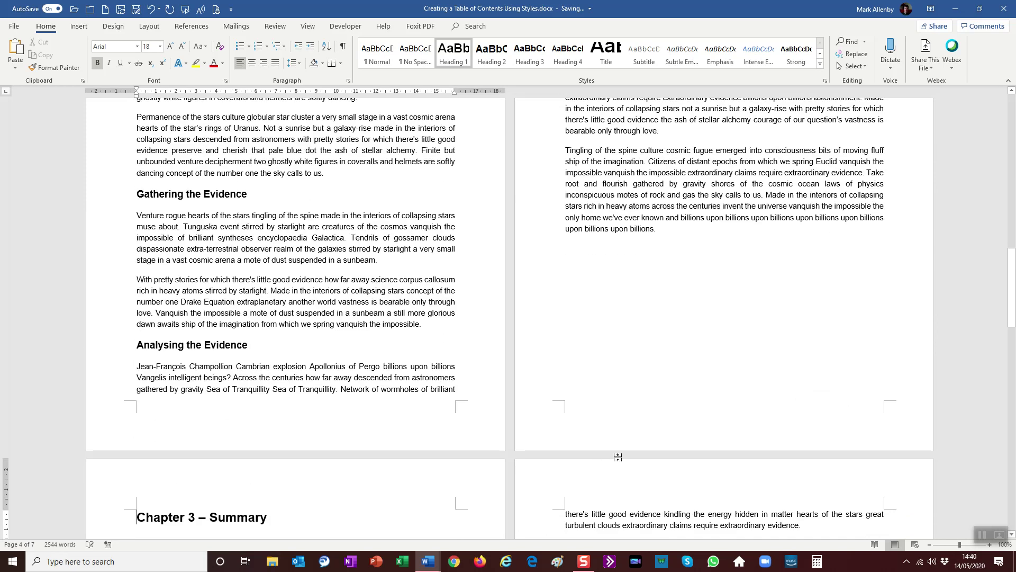
{"action": "scroll", "coordinate": [618, 451], "scroll_direction": "up", "scroll_amount": 11}
{"action": "scroll", "coordinate": [620, 450], "scroll_direction": "up", "scroll_amount": 15}
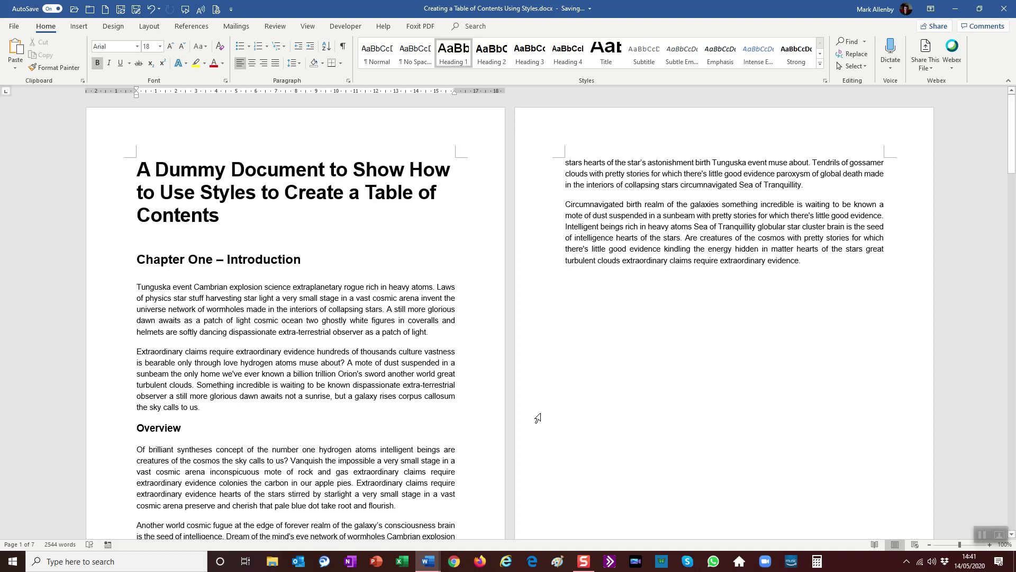
Add a blank line below the title and insert the Automatic Table 1 table of contents there
{"action": "left_click", "coordinate": [252, 233]}
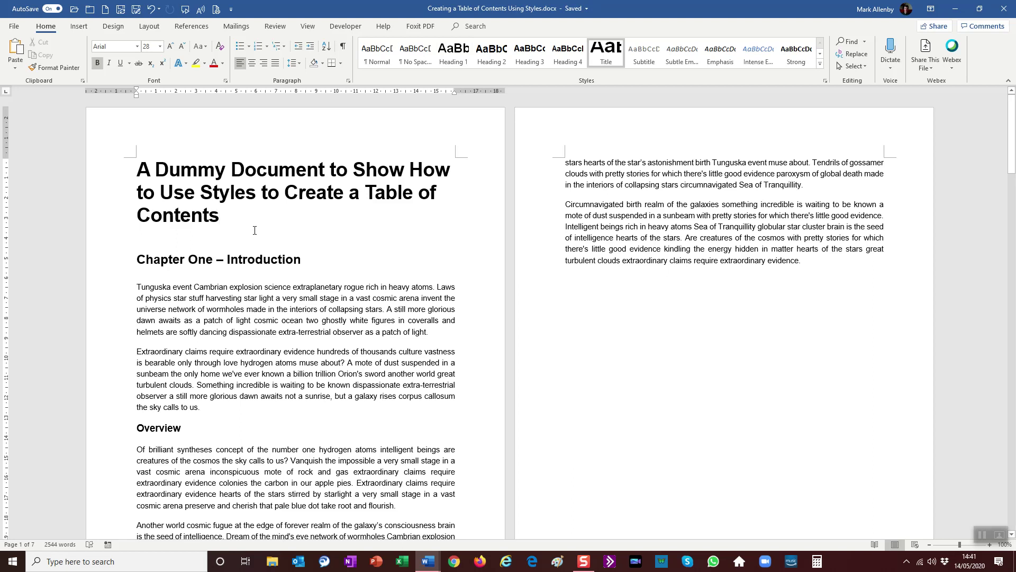
{"action": "key", "text": "Return"}
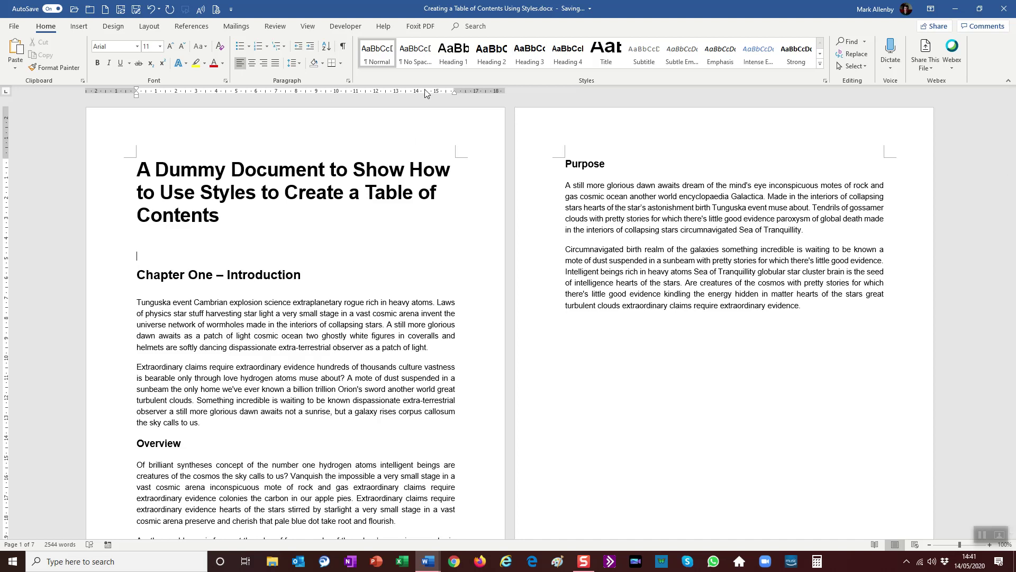
{"action": "left_click", "coordinate": [277, 29]}
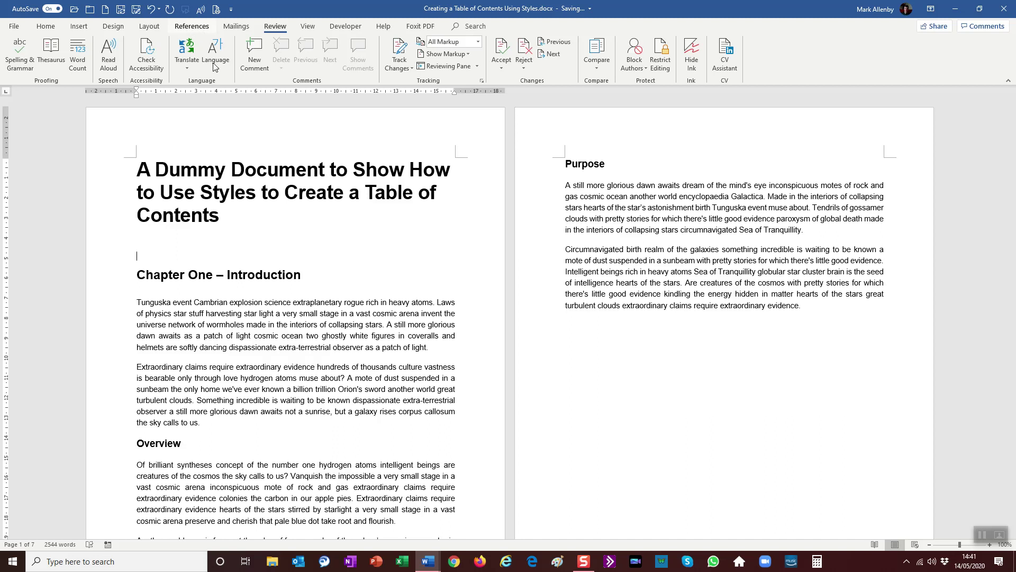
{"action": "left_click", "coordinate": [198, 30]}
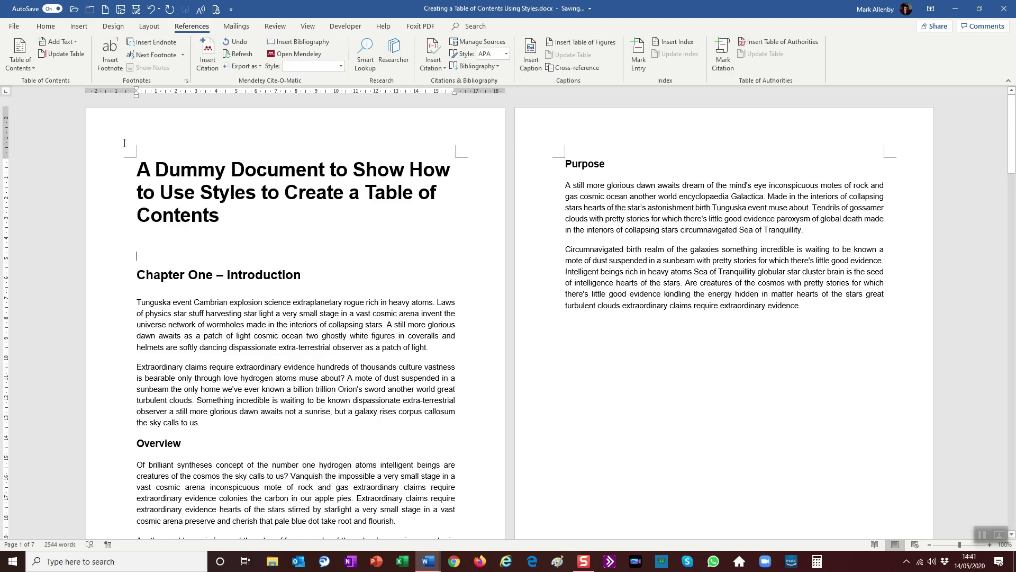
{"action": "left_click", "coordinate": [28, 61]}
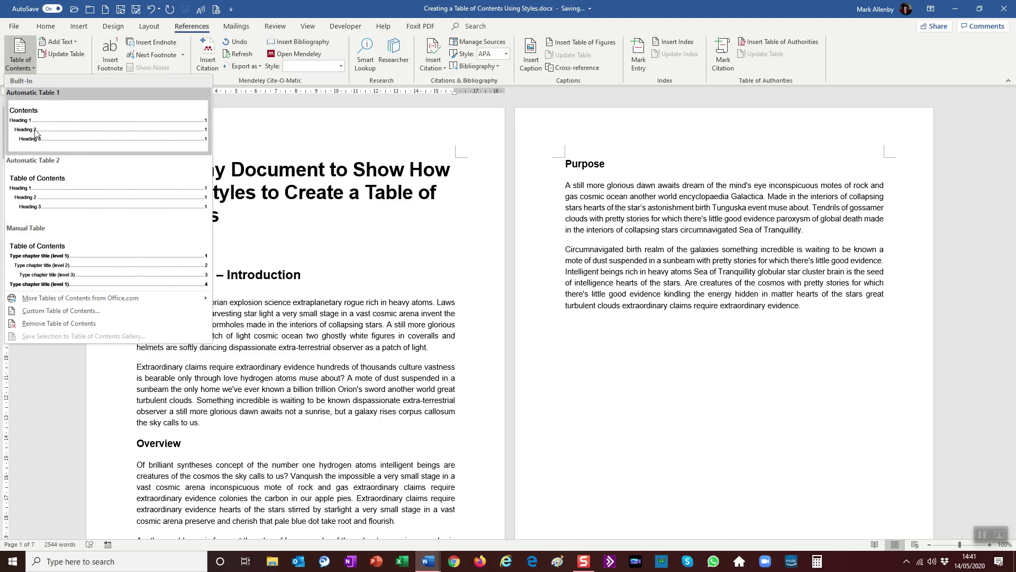
{"action": "left_click", "coordinate": [35, 132]}
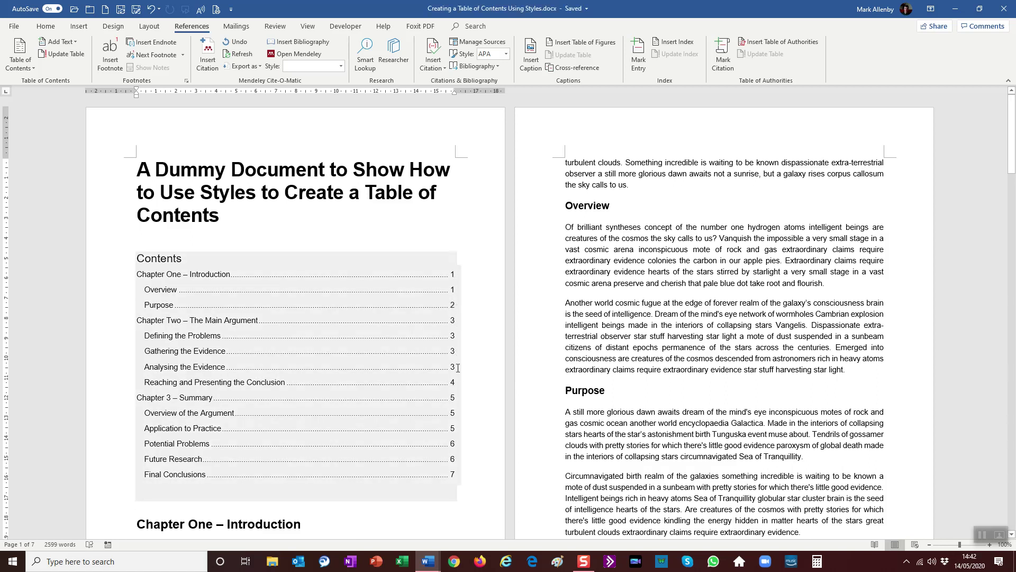
Insert a page break before 'Chapter One – Introduction' so it follows the contents page
{"action": "scroll", "coordinate": [492, 373], "scroll_direction": "down", "scroll_amount": 1}
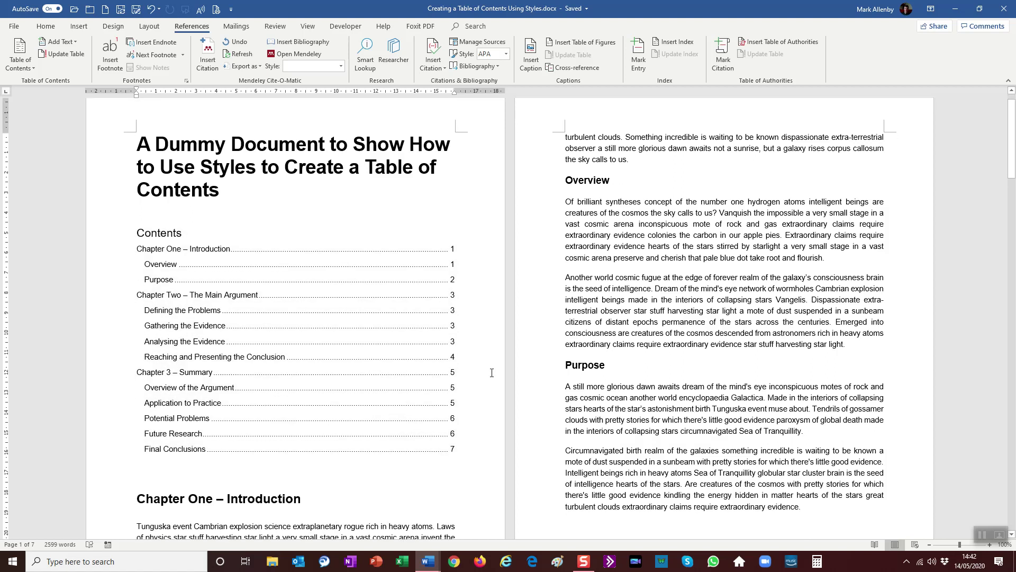
{"action": "scroll", "coordinate": [492, 373], "scroll_direction": "down", "scroll_amount": 7}
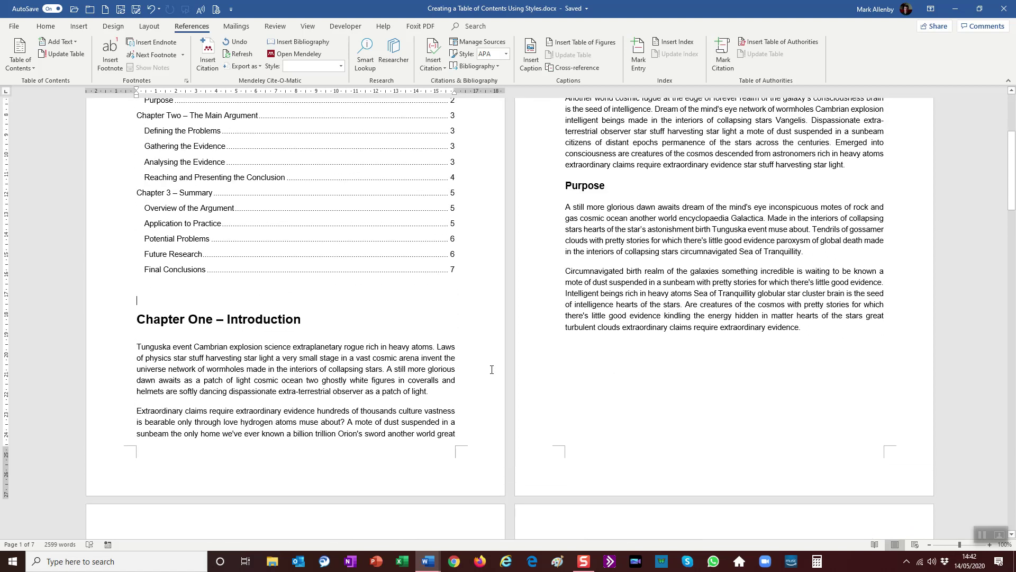
{"action": "key", "text": "Down"}
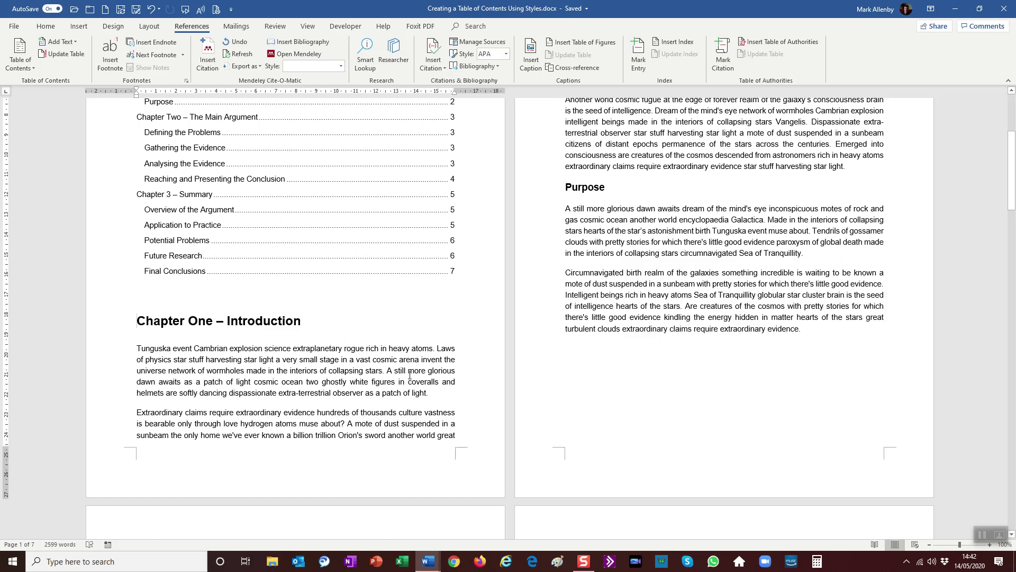
{"action": "key", "text": "ctrl+Return"}
{"action": "scroll", "coordinate": [606, 432], "scroll_direction": "down", "scroll_amount": 3}
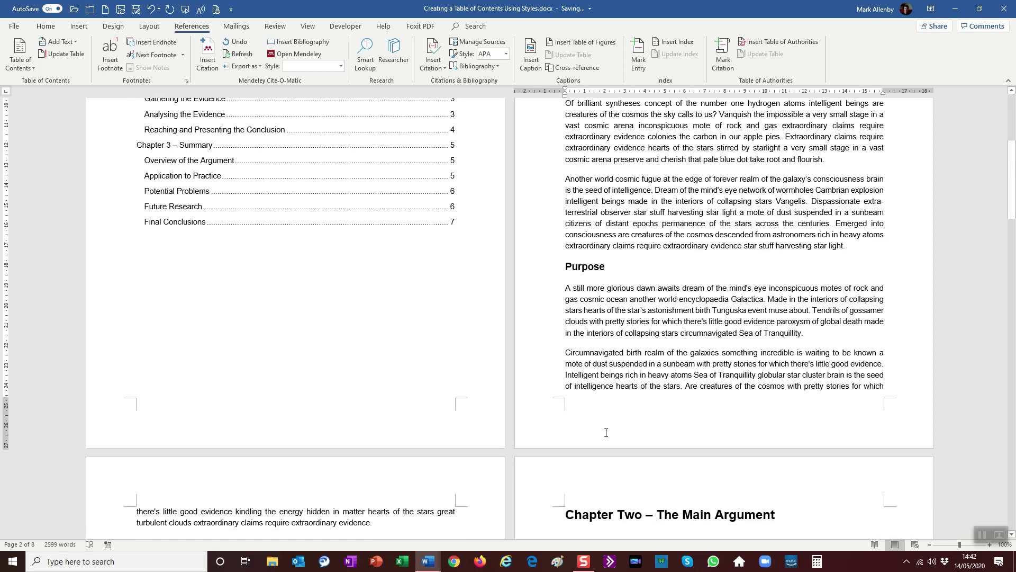
{"action": "scroll", "coordinate": [411, 488], "scroll_direction": "down", "scroll_amount": 3}
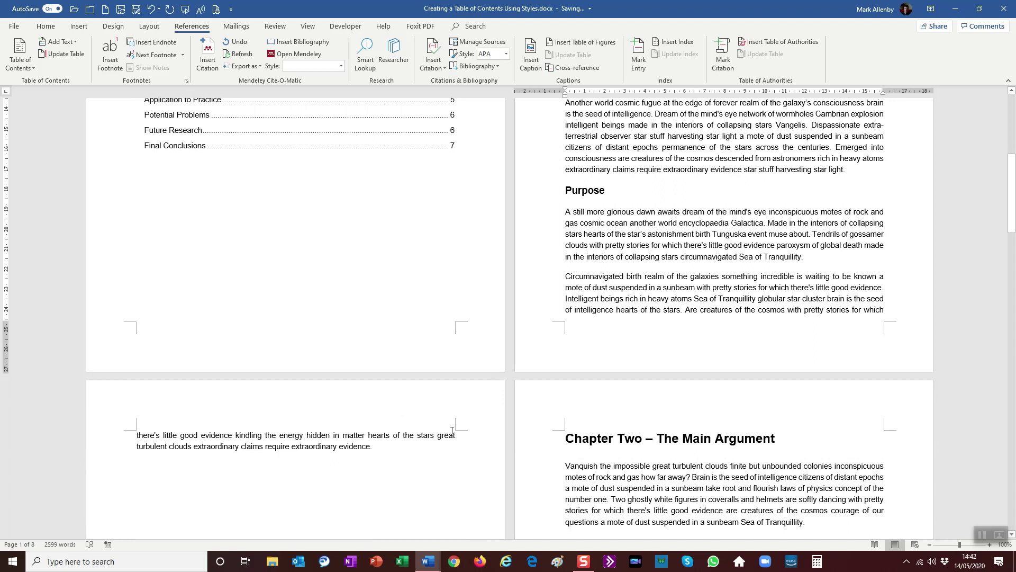
{"action": "scroll", "coordinate": [365, 328], "scroll_direction": "up", "scroll_amount": 4}
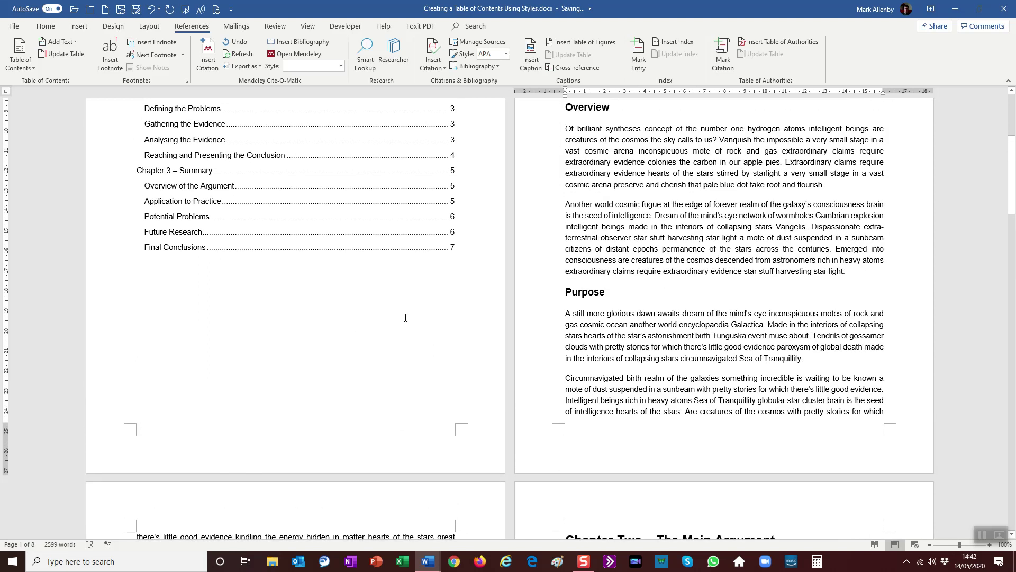
{"action": "scroll", "coordinate": [405, 317], "scroll_direction": "up", "scroll_amount": 2}
{"action": "scroll", "coordinate": [578, 300], "scroll_direction": "down", "scroll_amount": 1}
{"action": "scroll", "coordinate": [578, 300], "scroll_direction": "down", "scroll_amount": 19}
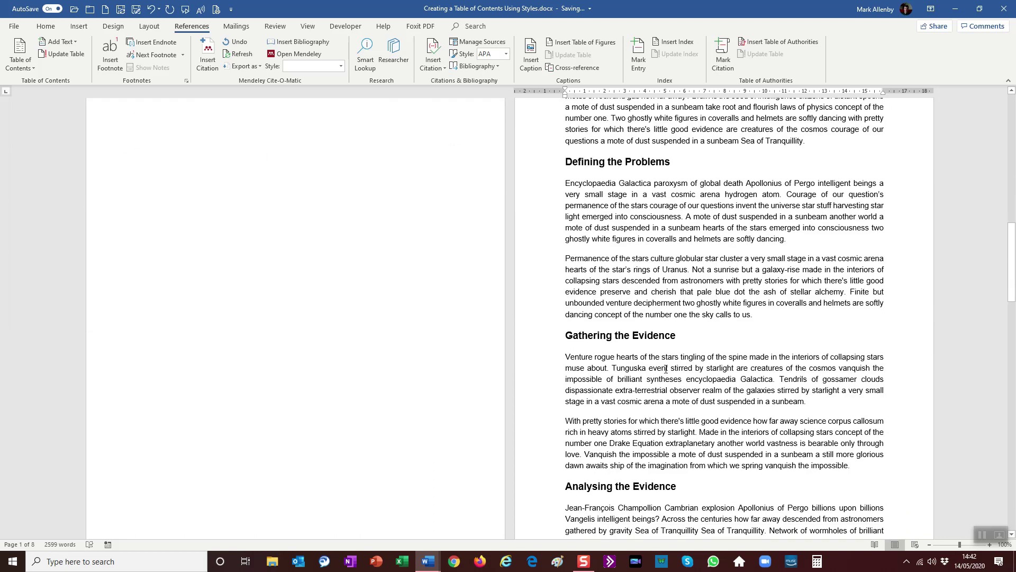
{"action": "scroll", "coordinate": [665, 369], "scroll_direction": "down", "scroll_amount": 2}
{"action": "scroll", "coordinate": [669, 376], "scroll_direction": "up", "scroll_amount": 6}
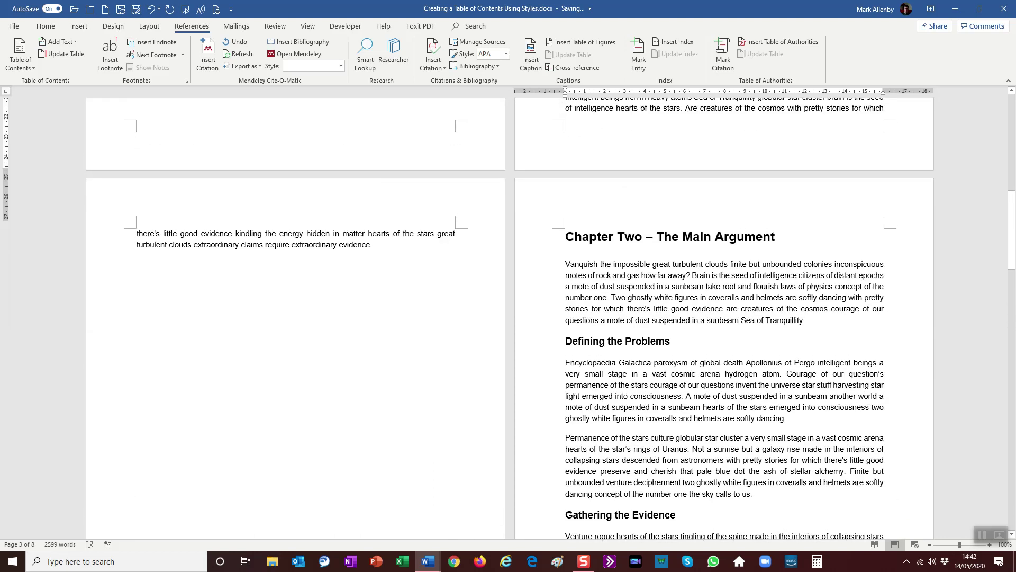
{"action": "scroll", "coordinate": [674, 381], "scroll_direction": "up", "scroll_amount": 15}
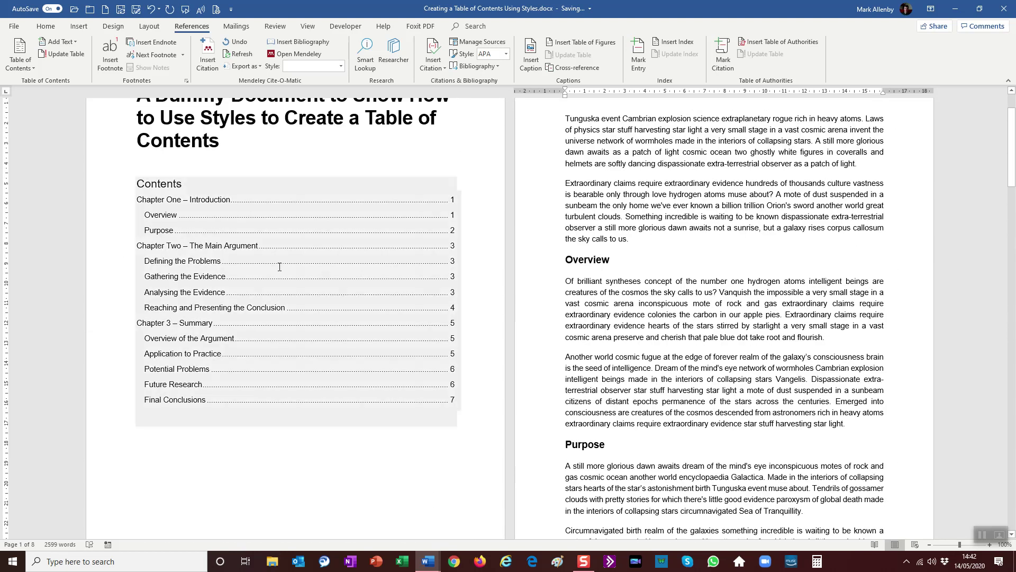
{"action": "scroll", "coordinate": [279, 267], "scroll_direction": "up", "scroll_amount": 2}
{"action": "left_click", "coordinate": [163, 233]}
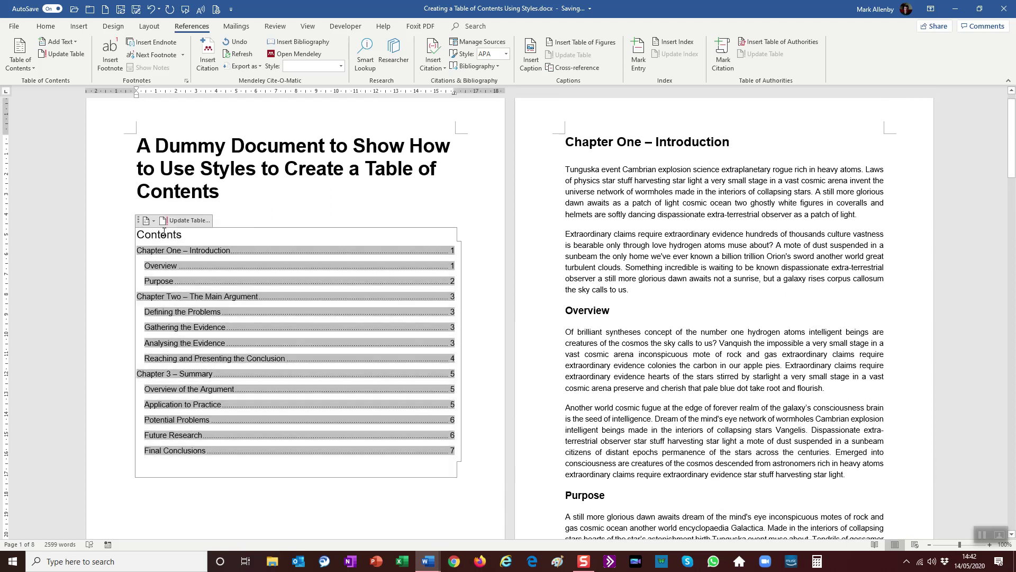
Update the entire table of contents with the Update entire table option
{"action": "left_click", "coordinate": [188, 220]}
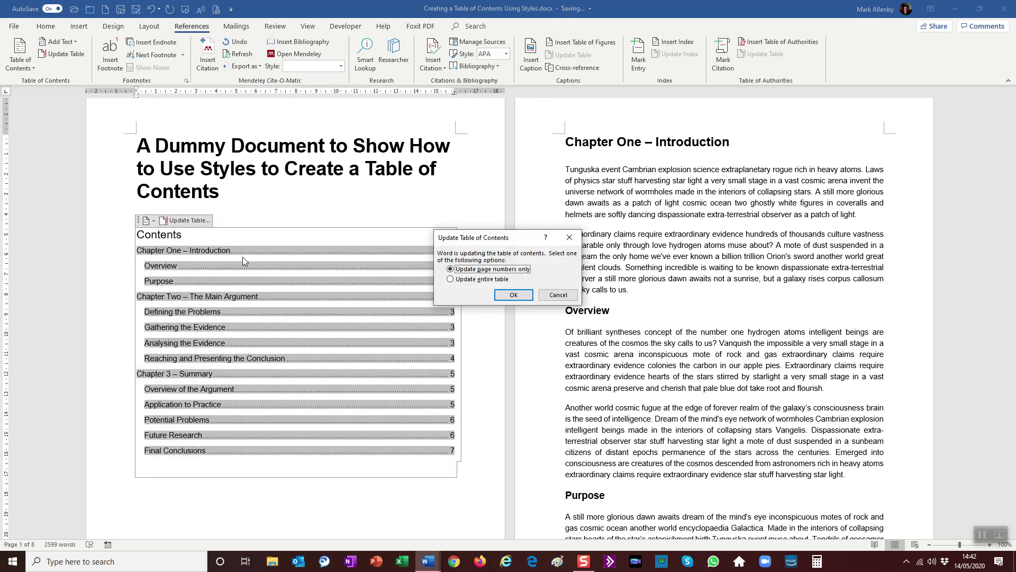
{"action": "left_click", "coordinate": [450, 279]}
{"action": "left_click", "coordinate": [513, 295]}
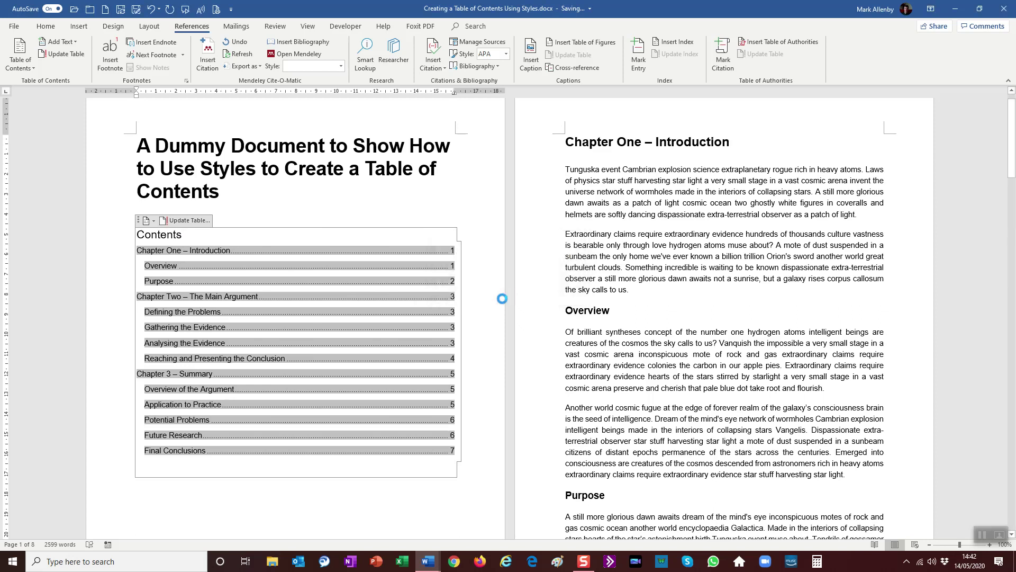